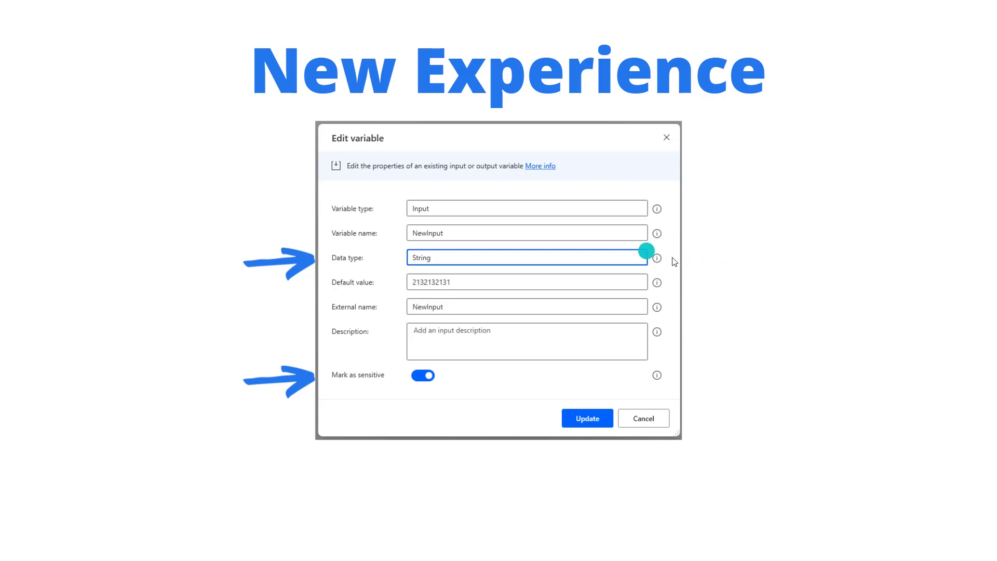
Advance the presentation to the Demo slide showing a retrieved secret passed to the Sensitive Inputs desktop flow.
left_click(760, 278)
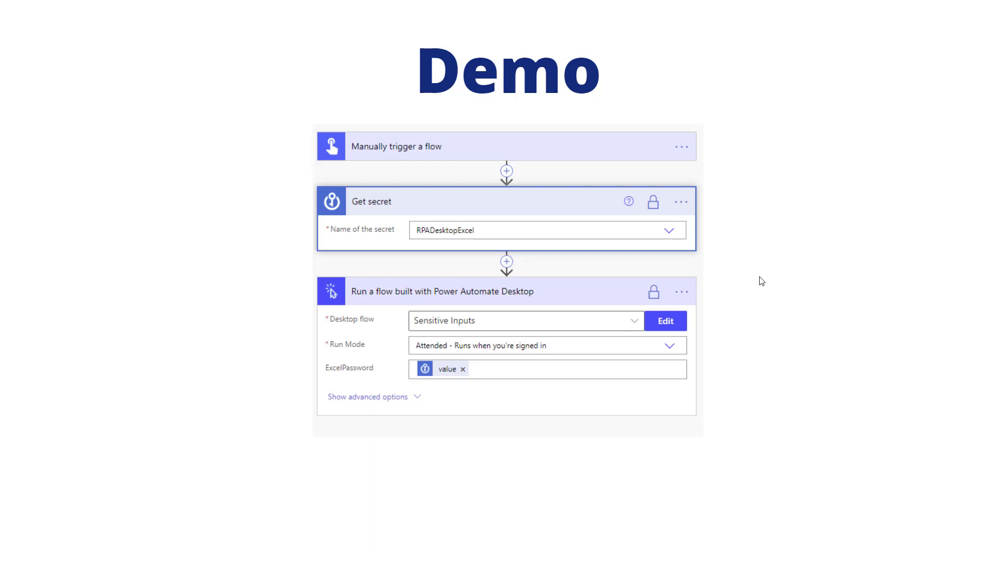
Move past the Demo slide to begin the live demo with the Budget PnL workbook.
left_click(760, 279)
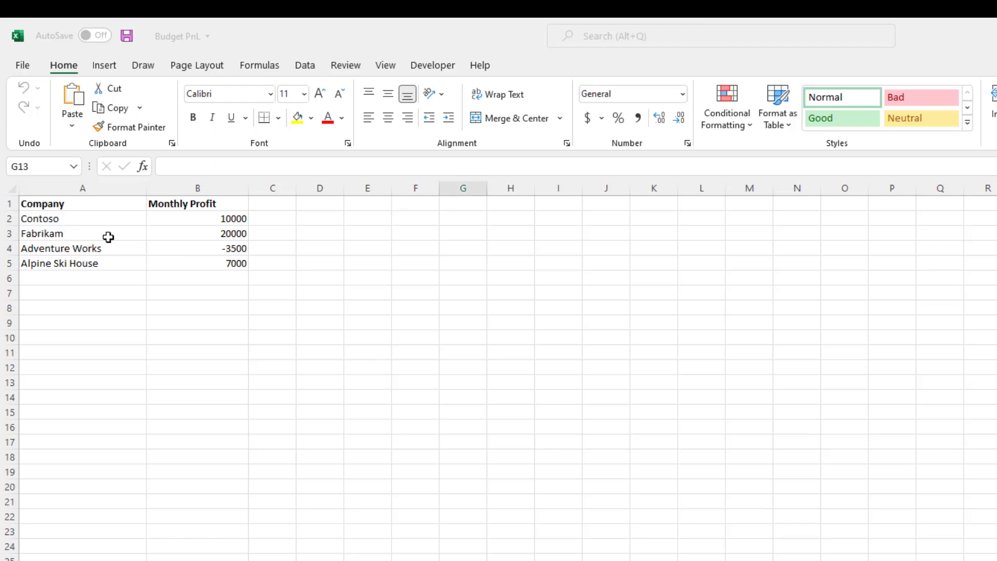
Select Fabrikam in A3 and its 20000 monthly profit in B3.
left_click(85, 236)
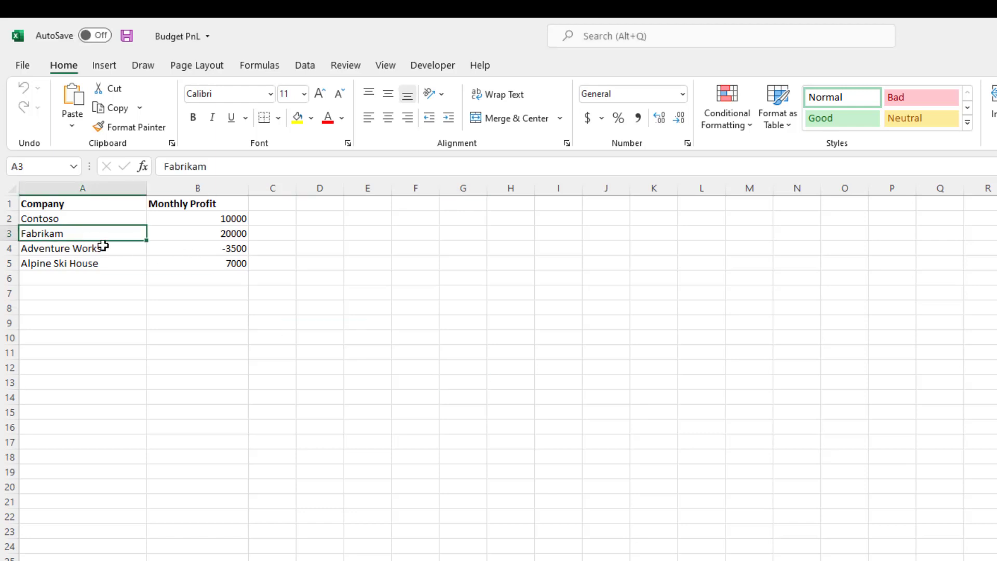
left_click(232, 237)
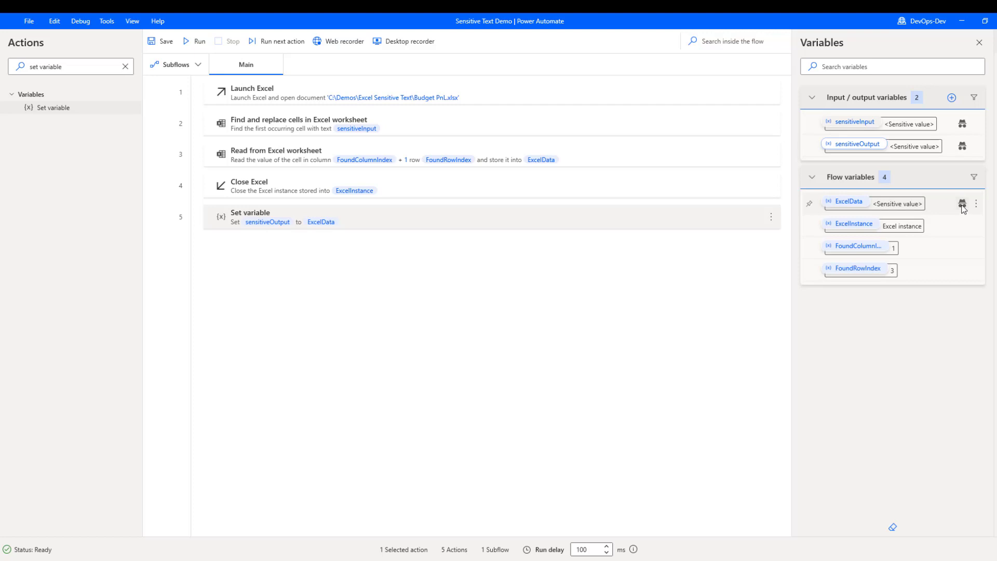
left_click(962, 124)
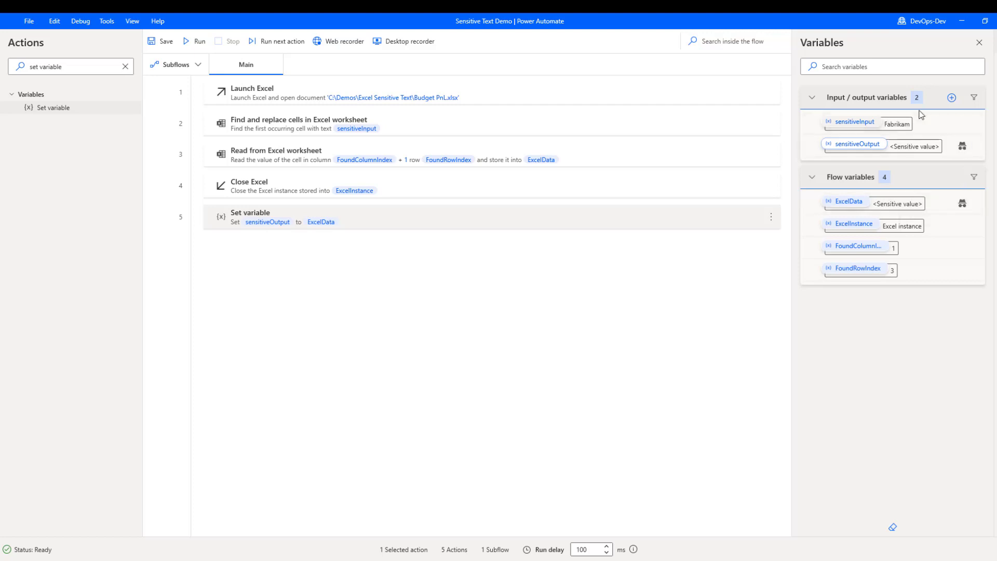
left_click(962, 147)
left_click(962, 203)
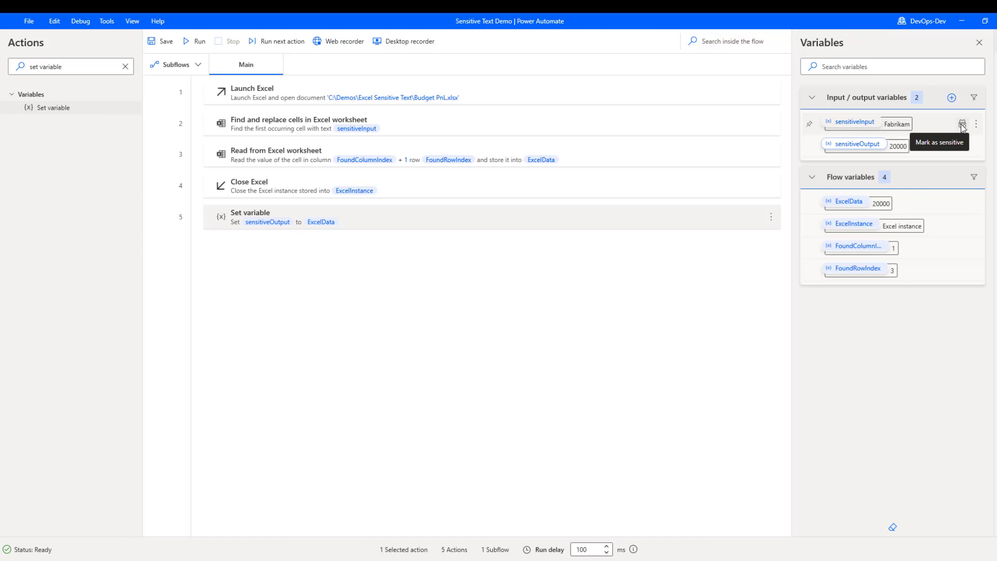
left_click(962, 125)
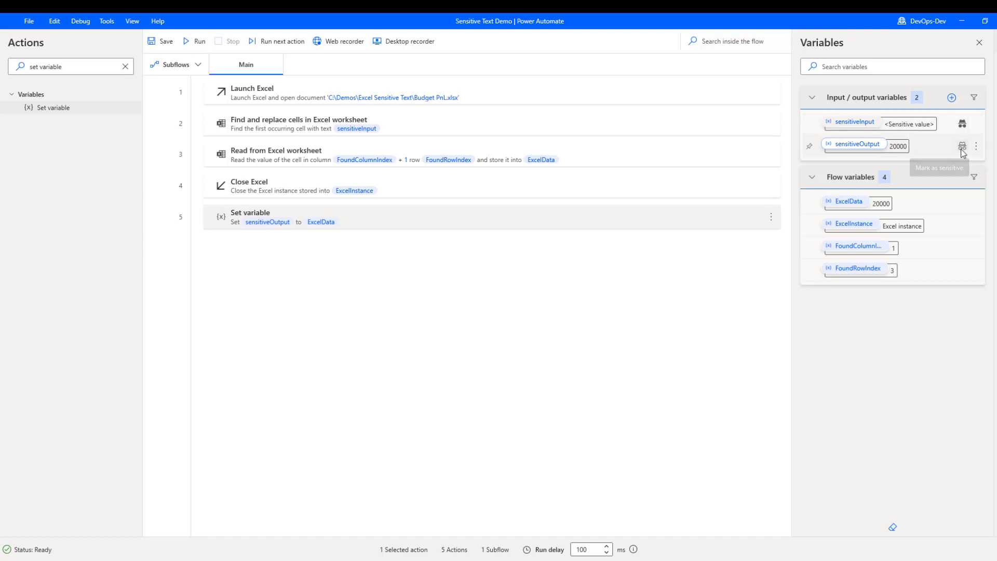
left_click(962, 148)
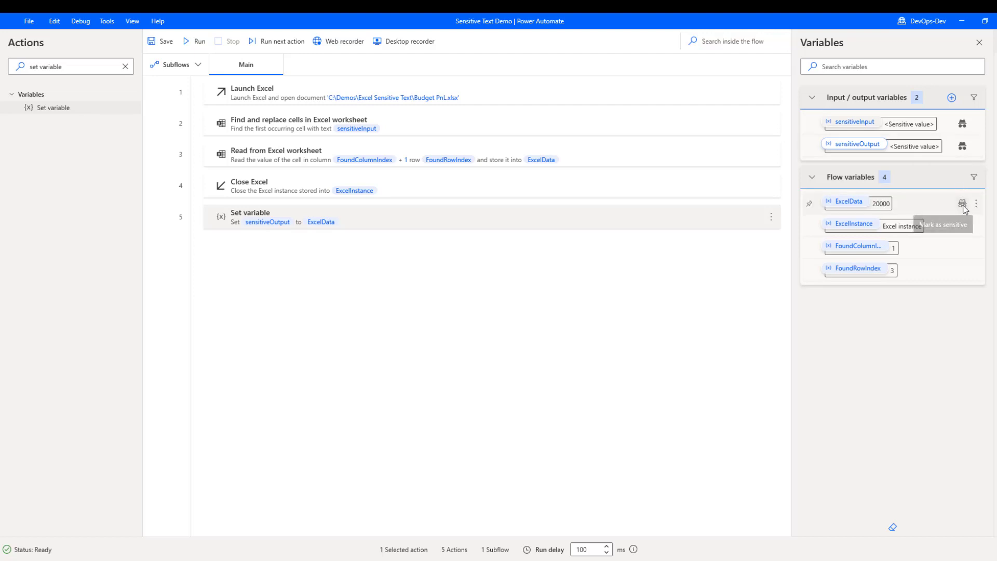
left_click(963, 205)
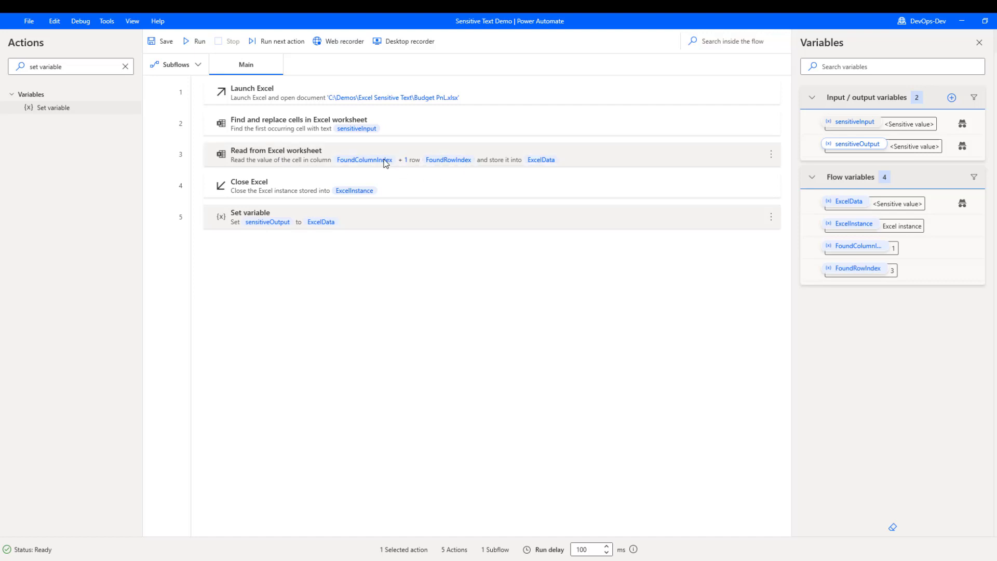
double_click(602, 157)
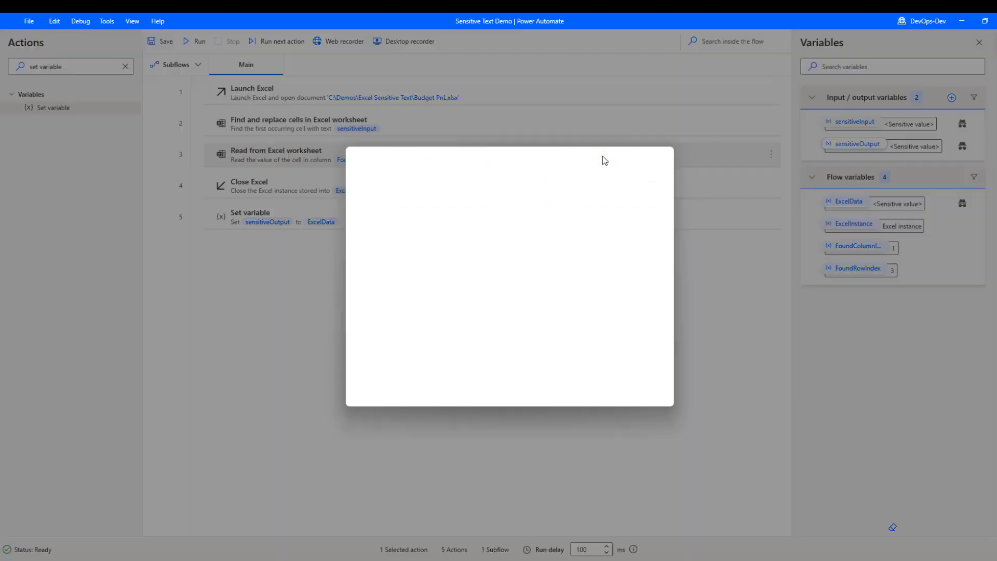
mouse_move(442, 359)
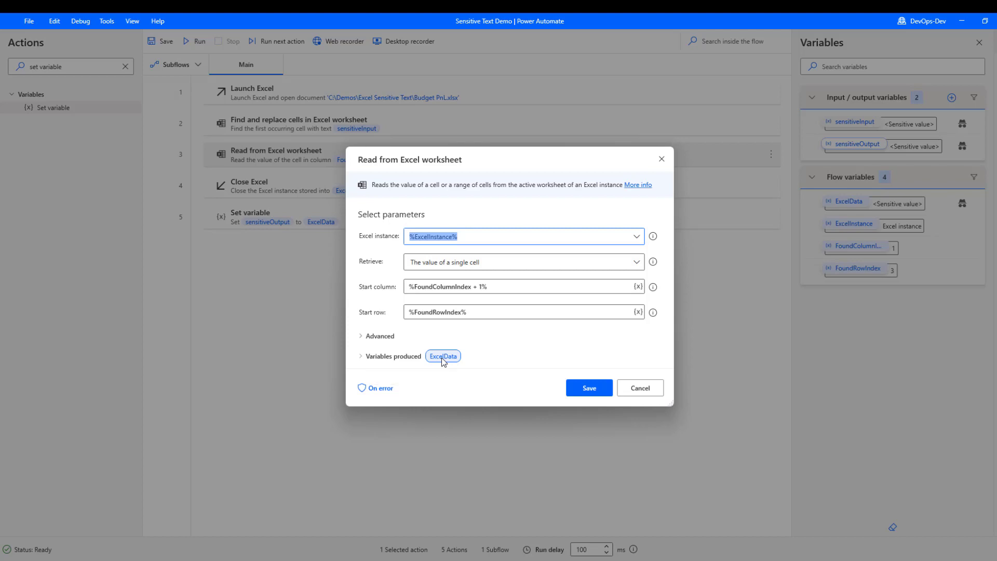
left_click(442, 358)
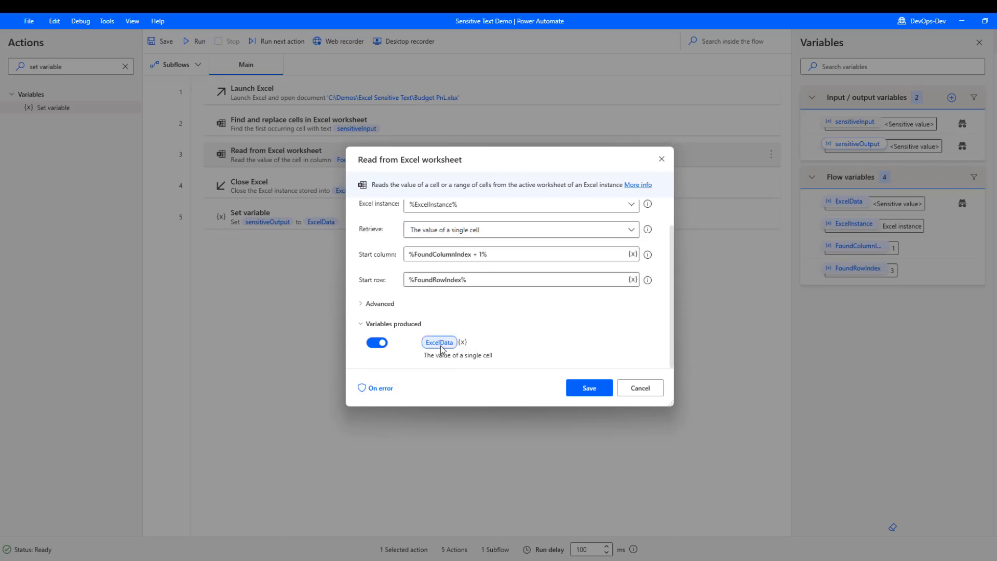
left_click(637, 388)
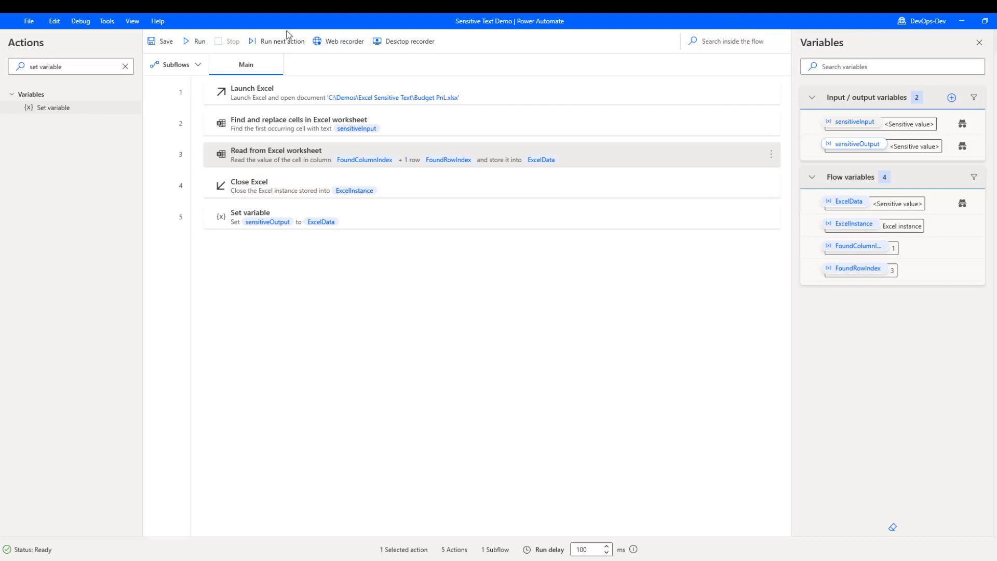
Add a Set variable action as step 6 assigning a sample password string to NewVar, and save it.
left_click(123, 67)
left_click(123, 67)
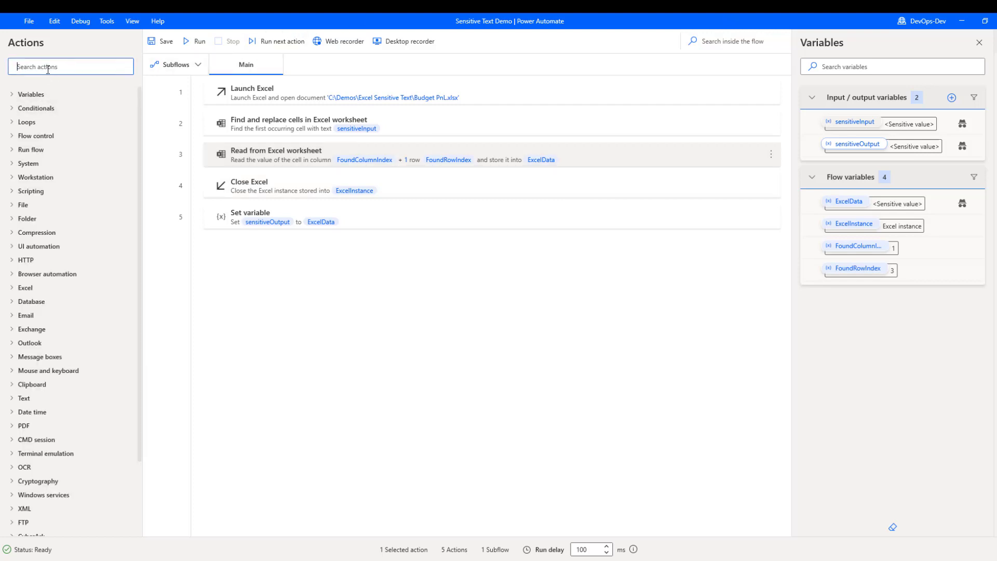
type("se")
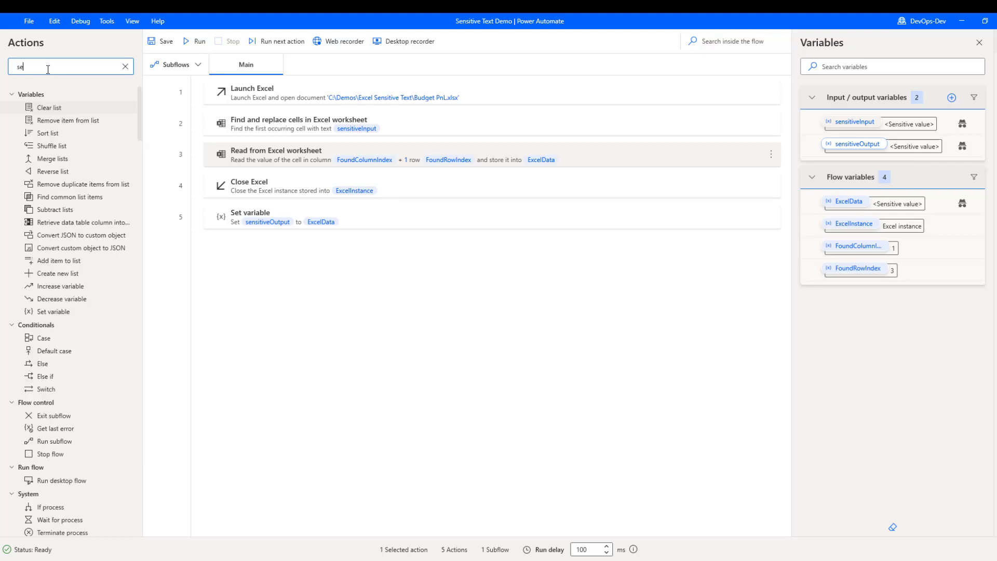
type("t v")
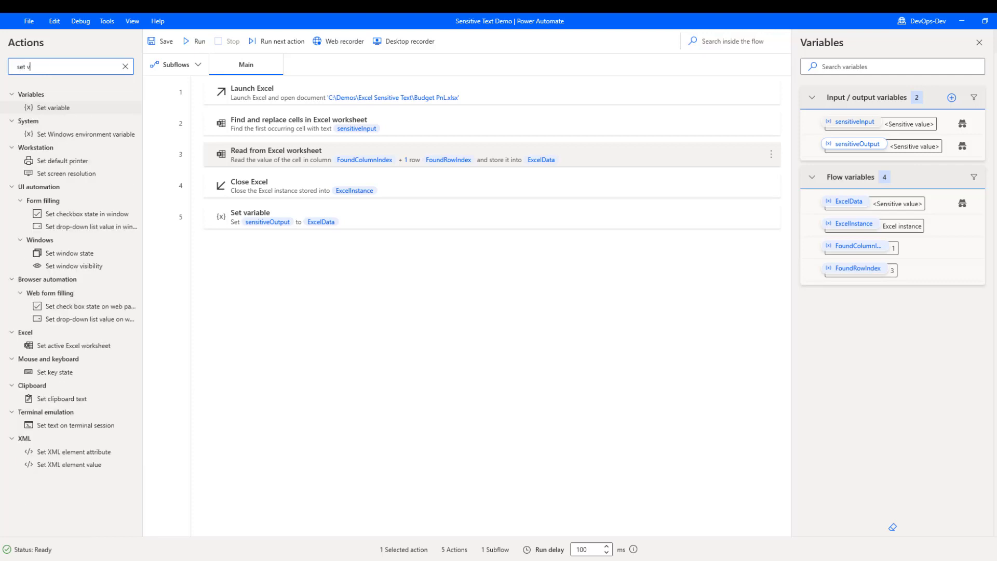
left_click_drag(57, 113, 254, 256)
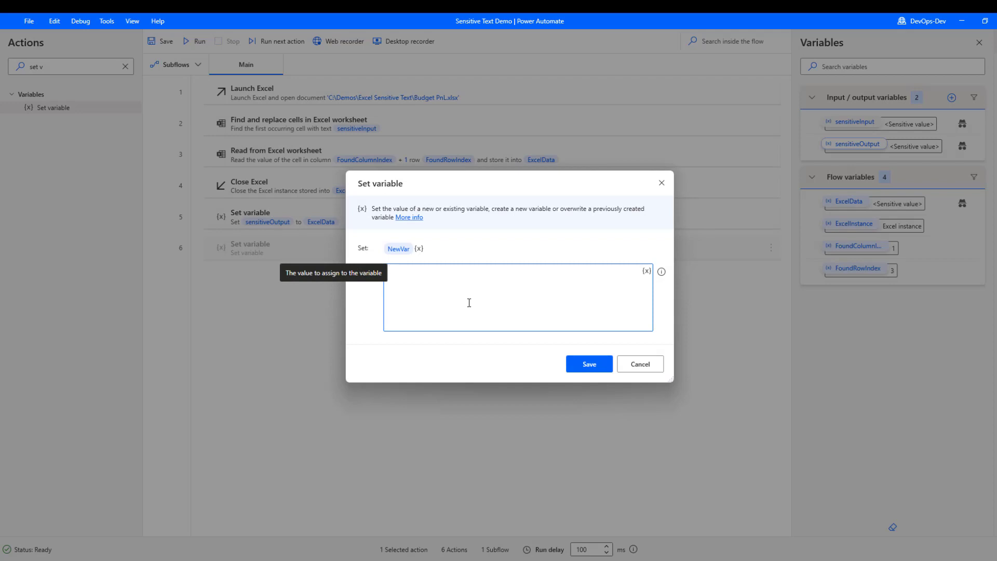
type("myese")
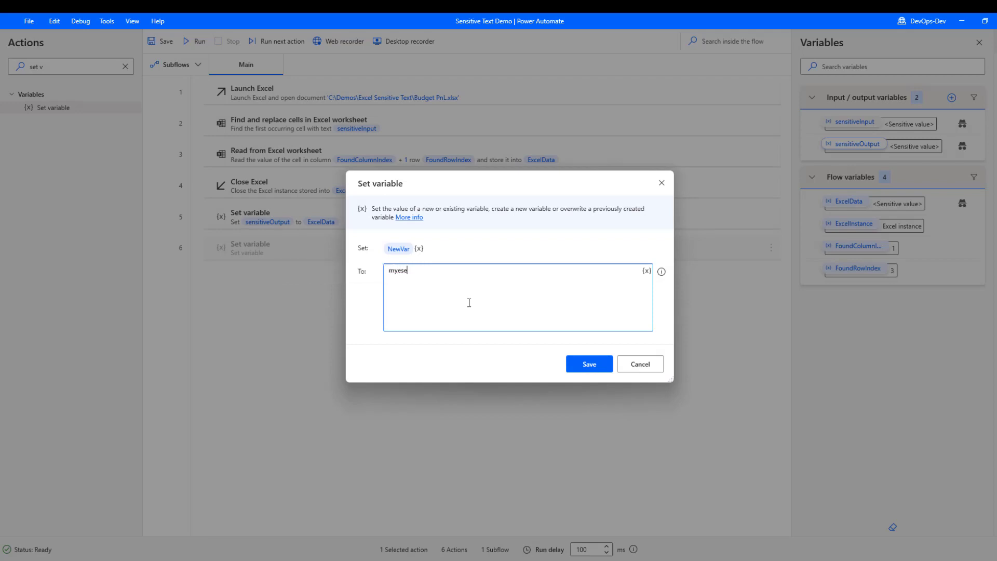
key("BackSpace")
key("BackSpace")
key("BackSpace")
type("secretpasse")
key("BackSpace")
type("word")
left_click(589, 363)
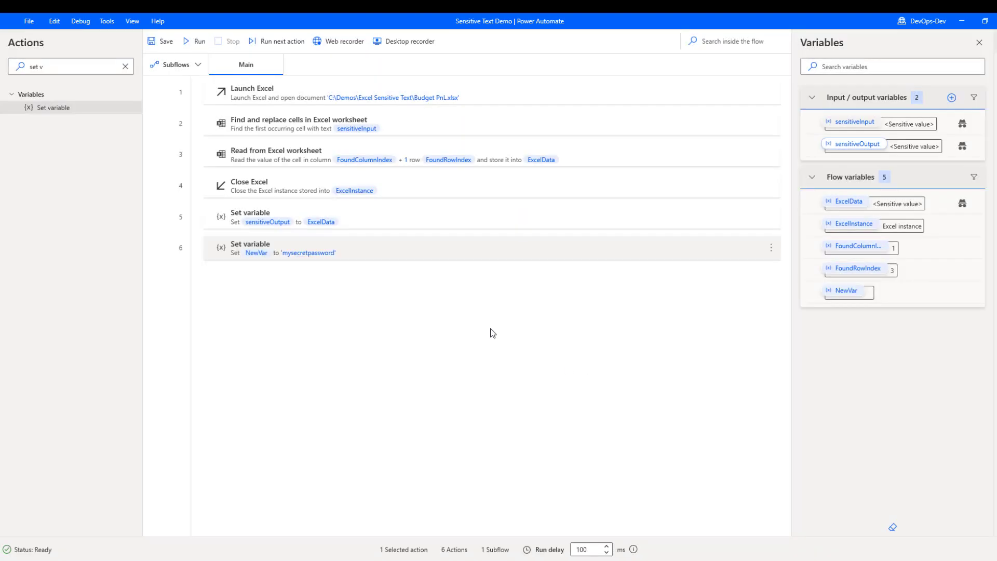
Mark the NewVar variable as sensitive in the Variables pane.
left_click(771, 249)
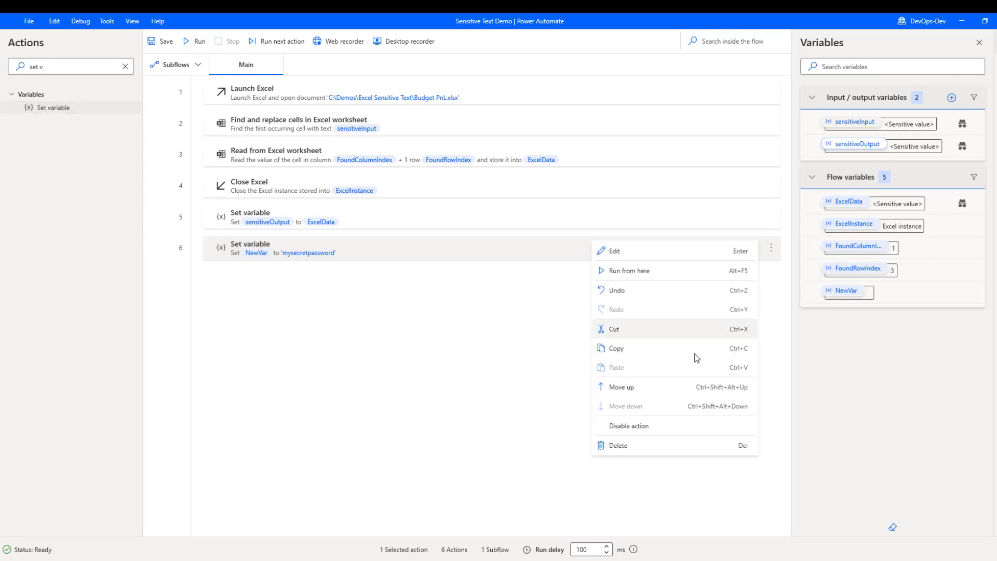
left_click(529, 242)
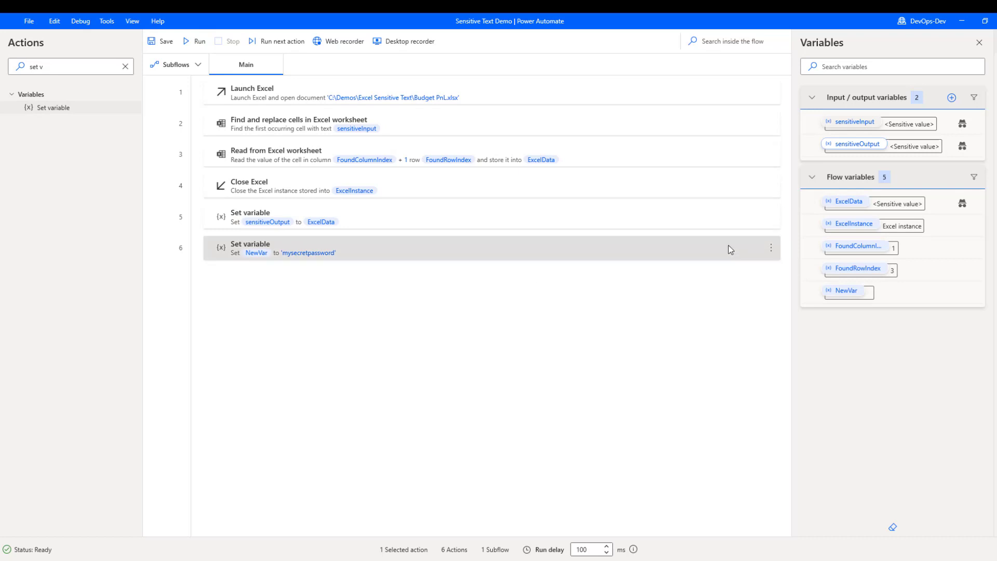
left_click(771, 250)
left_click(561, 256)
left_click(962, 292)
Delete the Set variable NewVar step and save the Sensitive Text Demo flow.
left_click(772, 249)
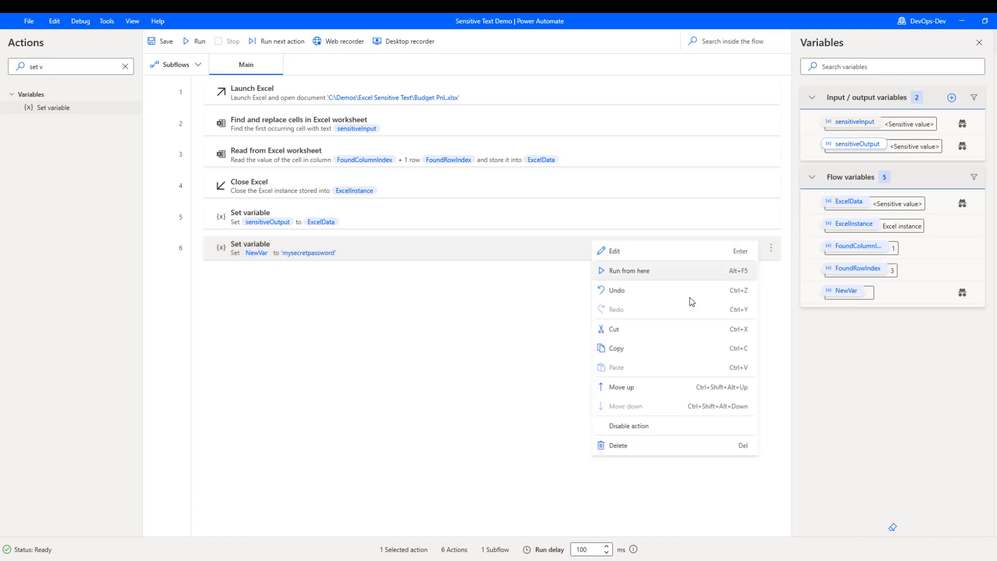
left_click(621, 448)
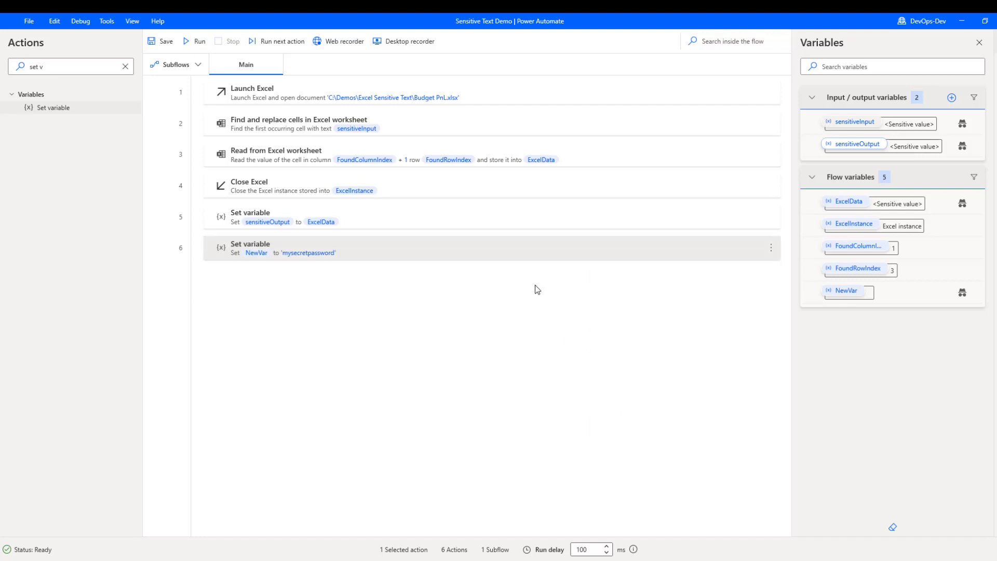
key("Delete")
left_click(161, 41)
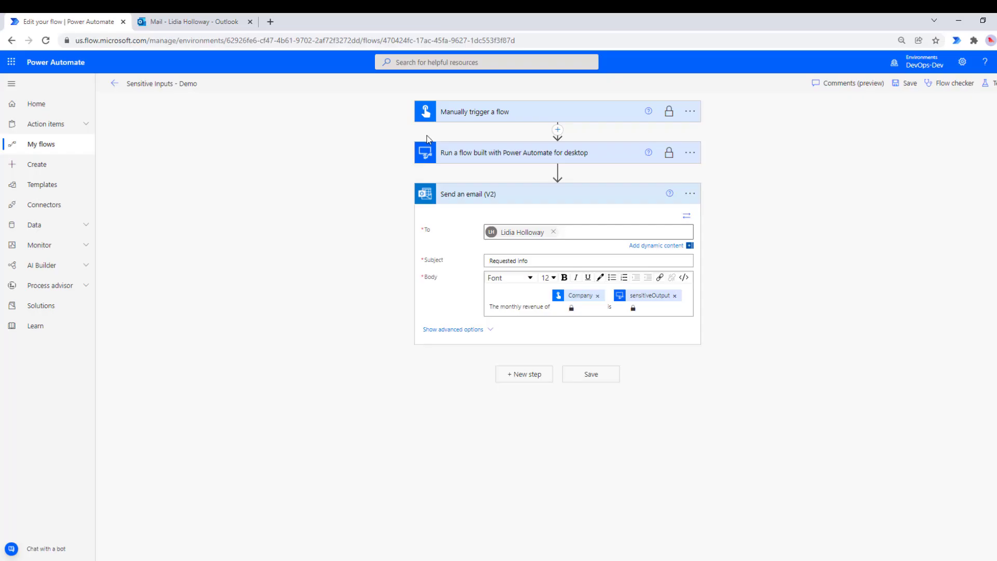
Expand the manual trigger and desktop-flow cards to show Company passed as sensitiveInput.
left_click(479, 110)
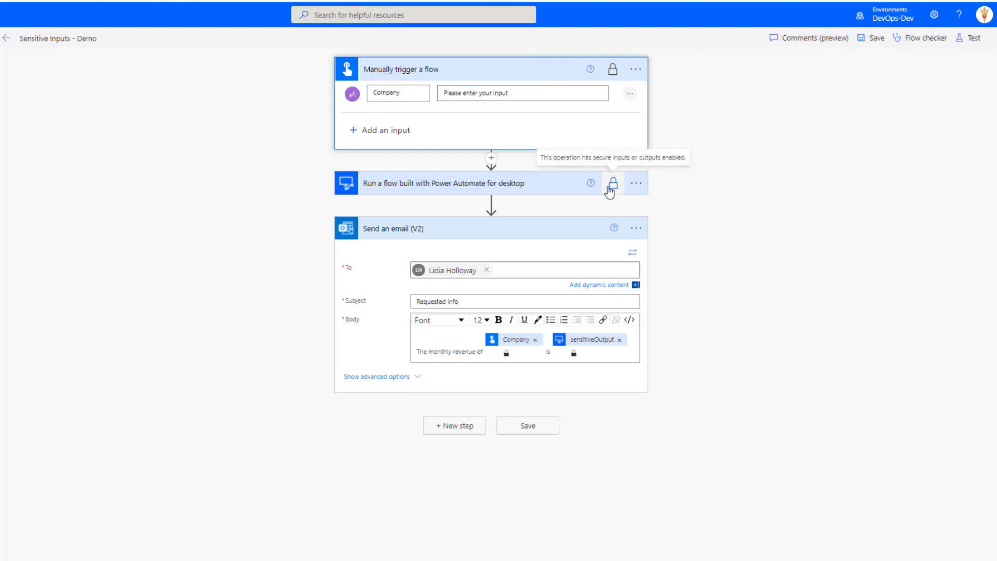
left_click(457, 181)
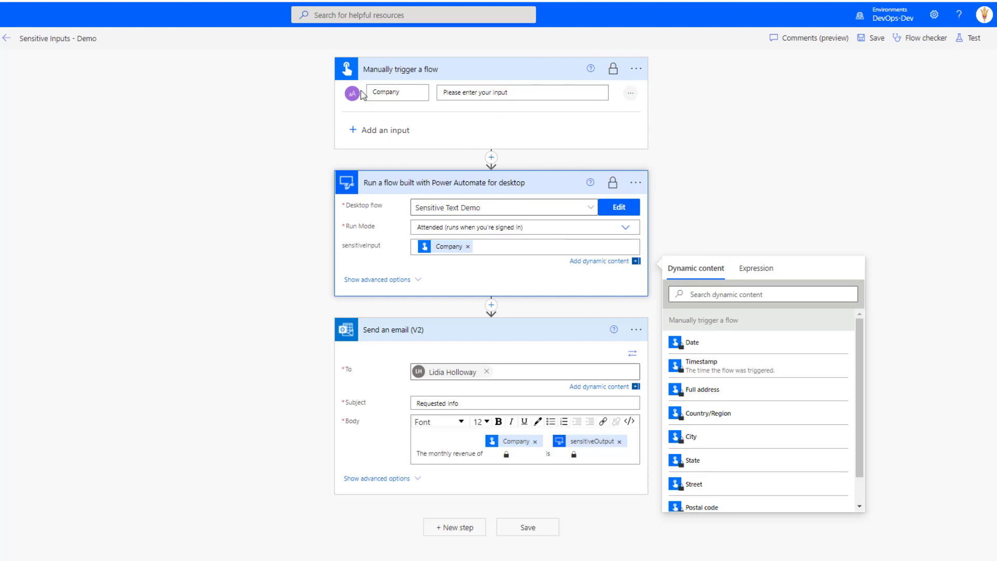
Review the trigger's Secure Inputs and Secure Outputs settings without changes, then open the desktop-flow step's menu.
left_click(636, 69)
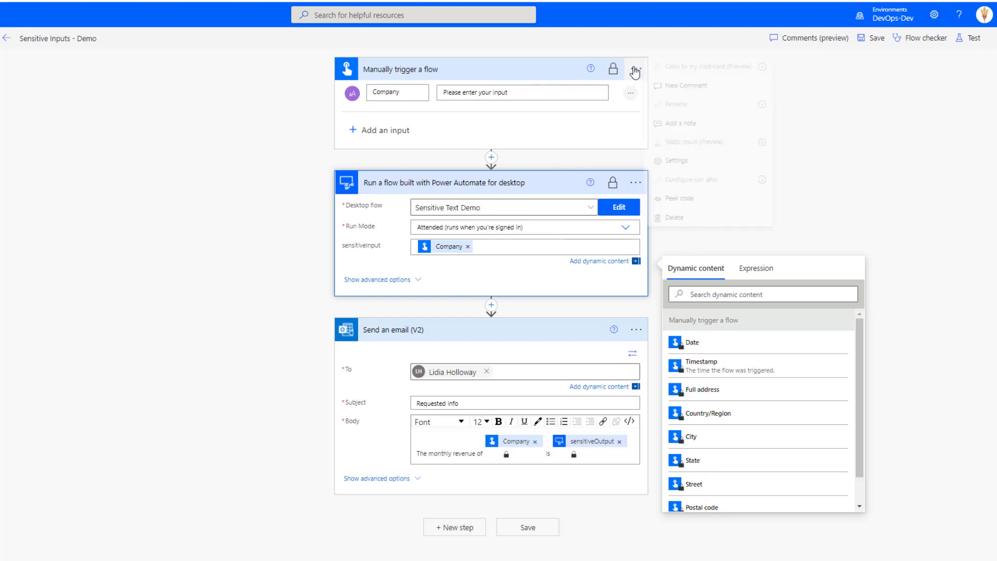
left_click(667, 164)
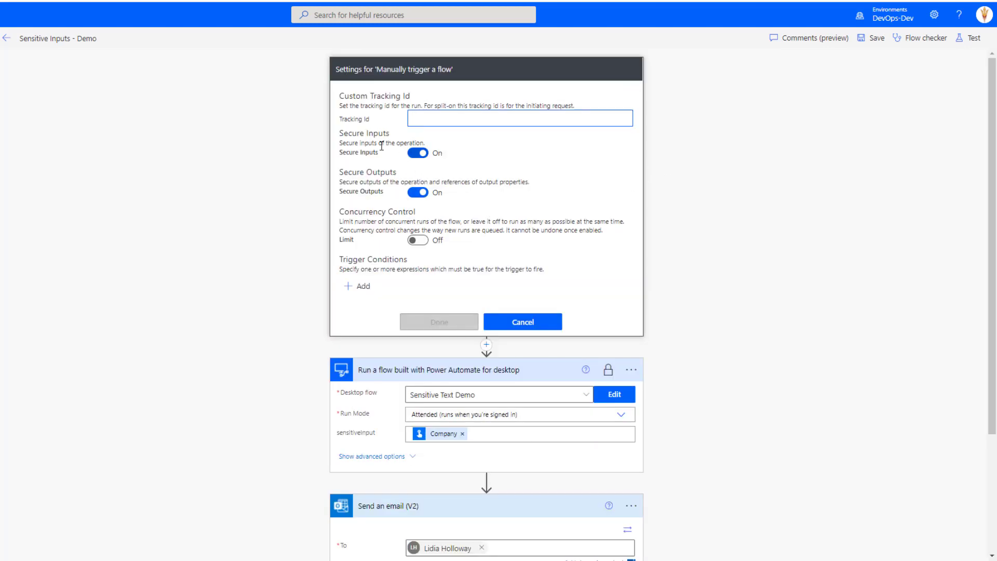
left_click(523, 322)
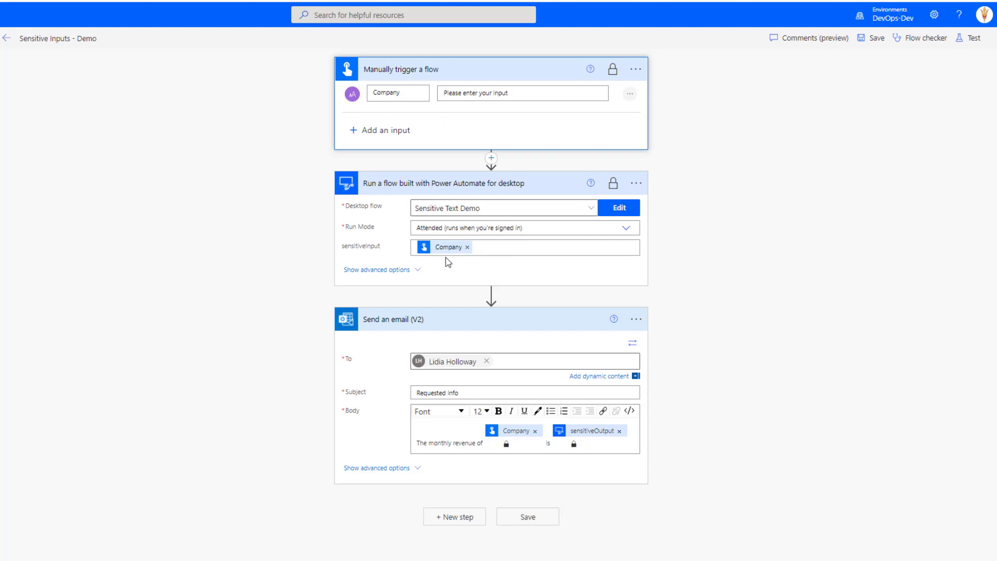
mouse_move(442, 252)
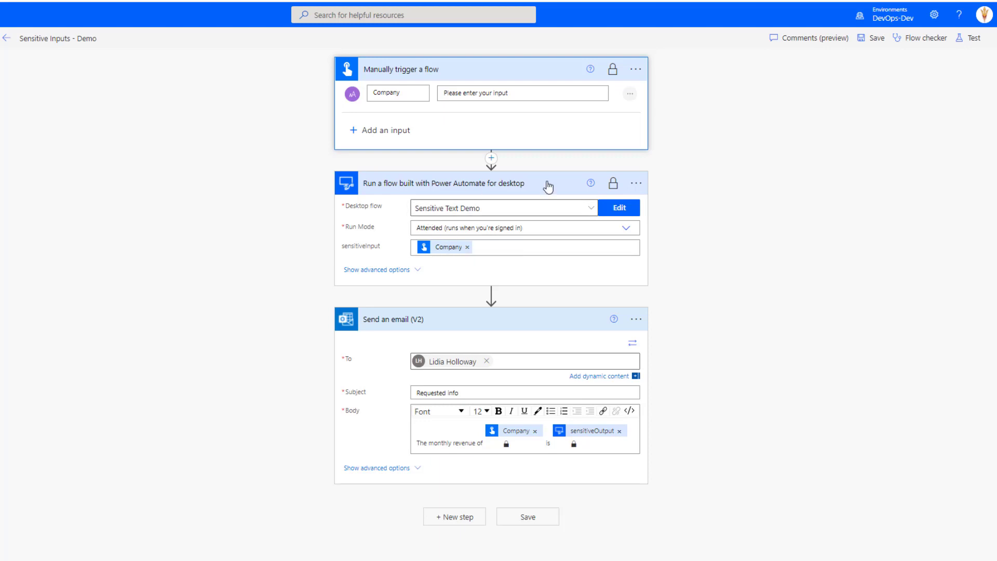
left_click(636, 183)
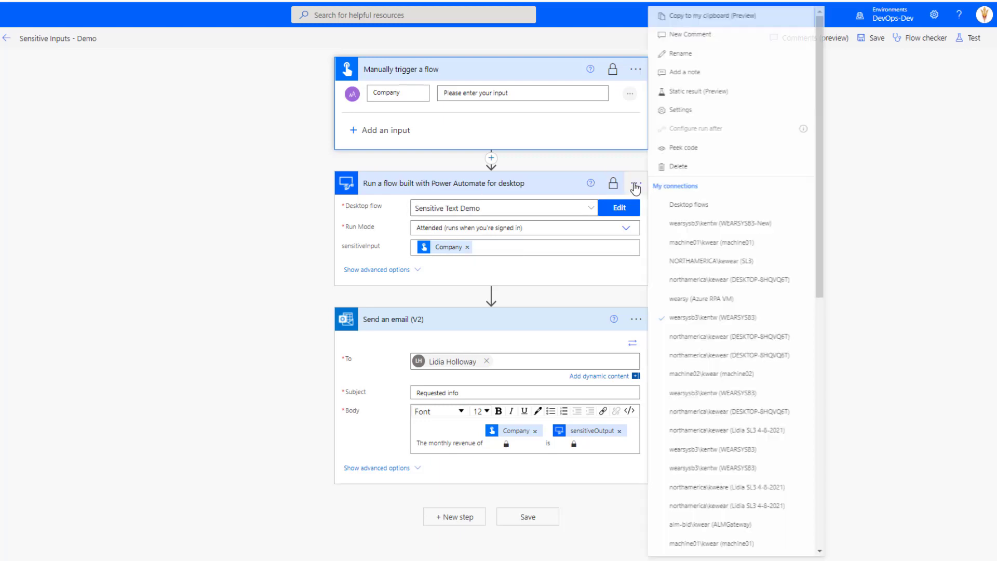
left_click(682, 109)
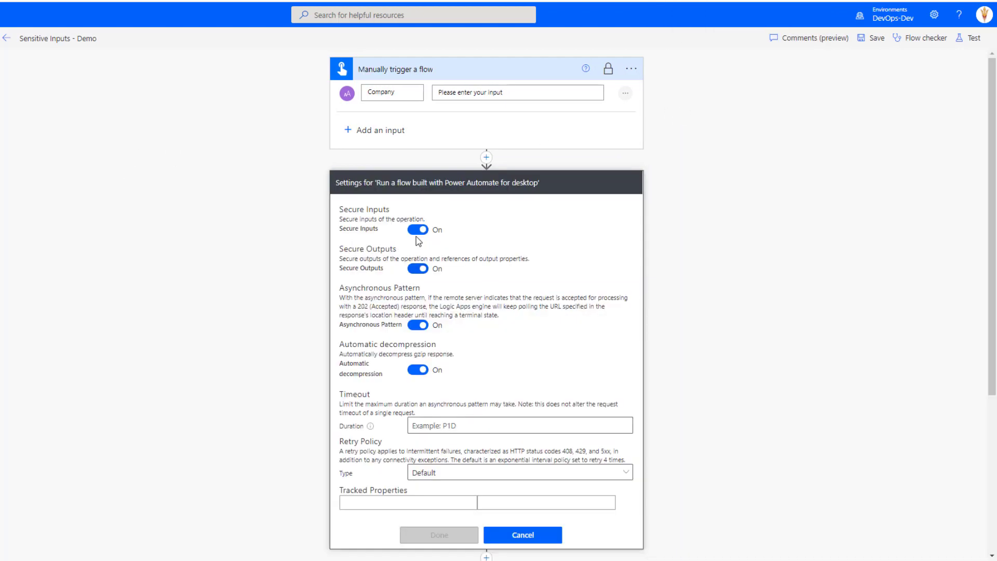
left_click(521, 540)
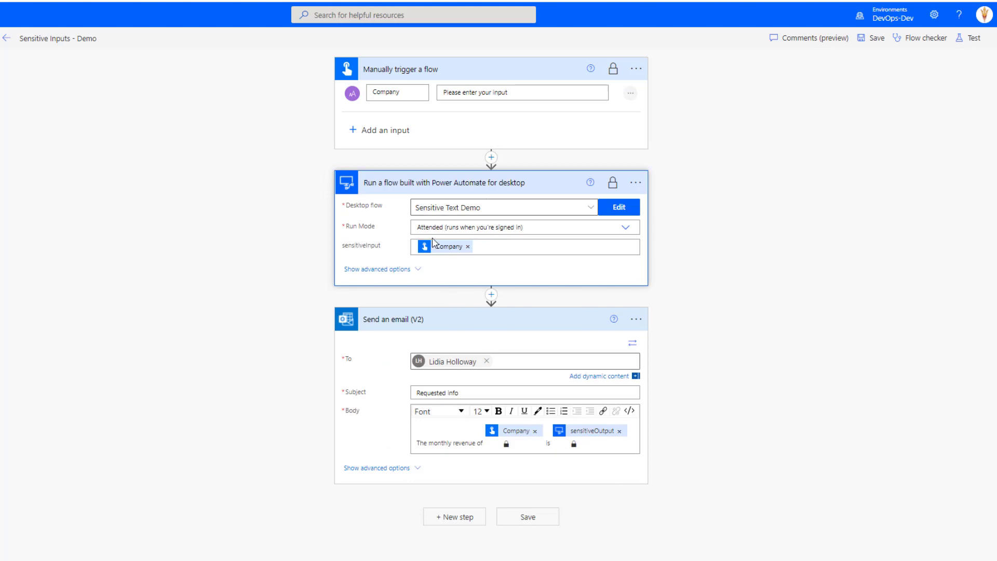
Run a manual test of the cloud flow with Contoso as the Company input.
mouse_move(448, 253)
left_click(979, 42)
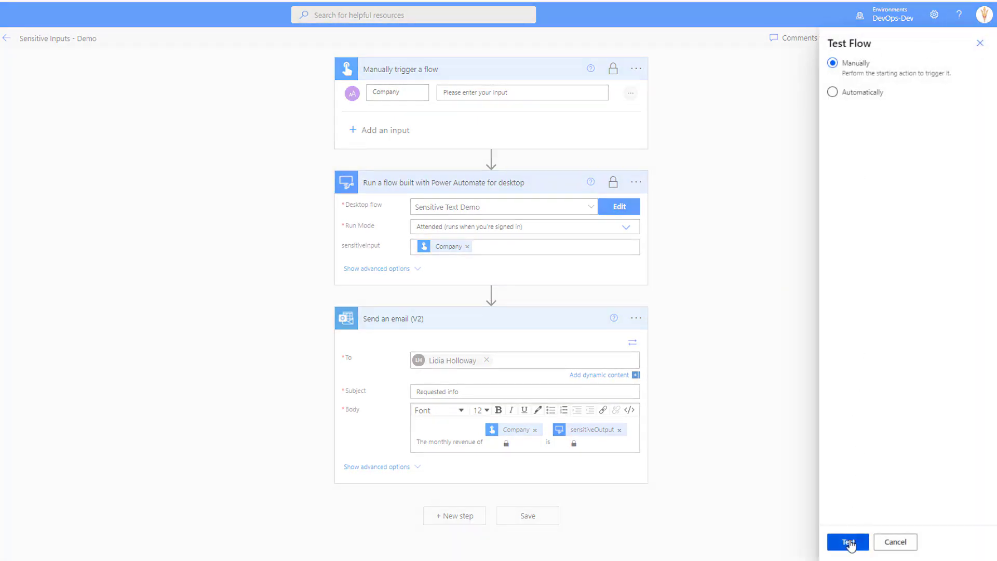
left_click(848, 542)
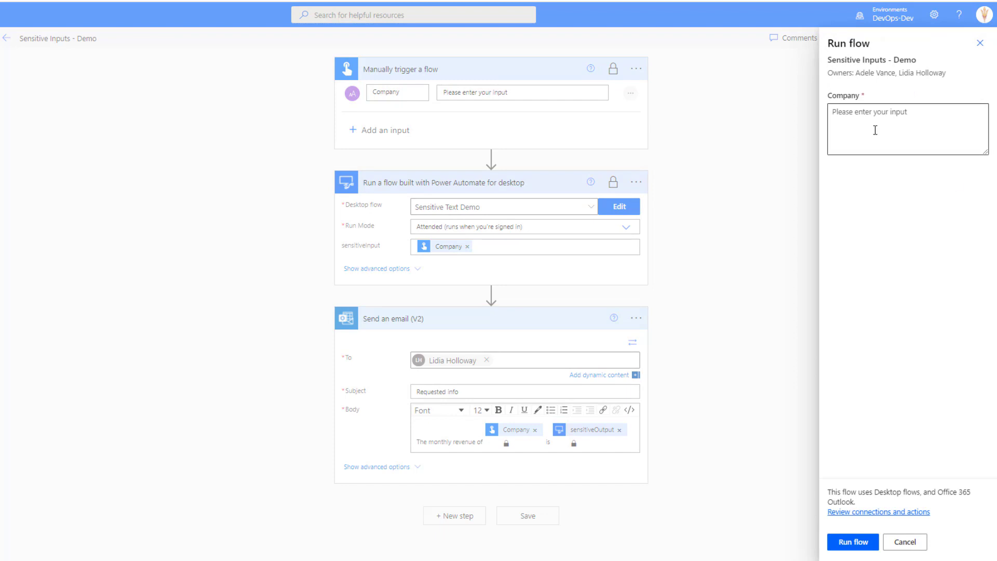
left_click(866, 130)
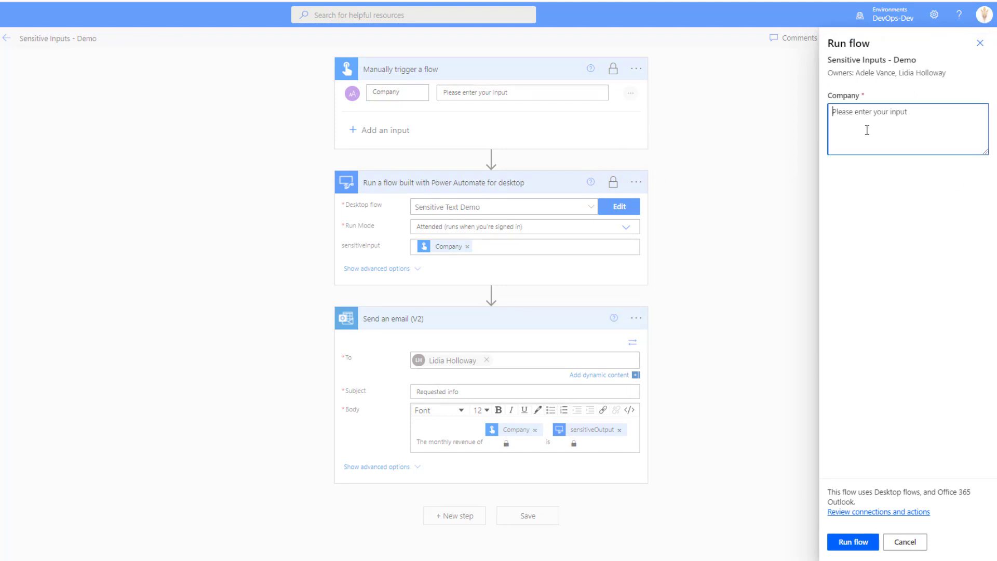
type("Contoso")
left_click(854, 541)
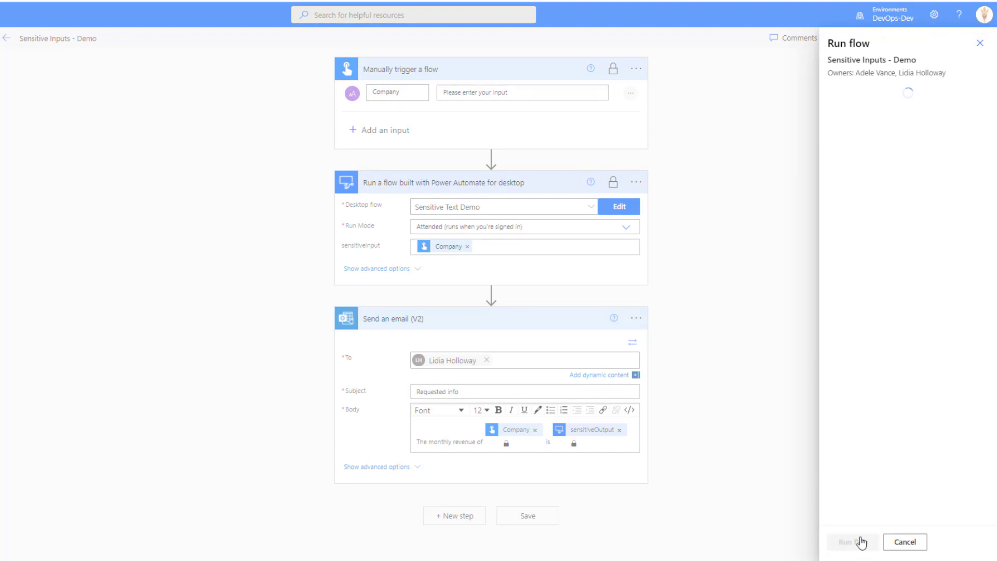
left_click(859, 542)
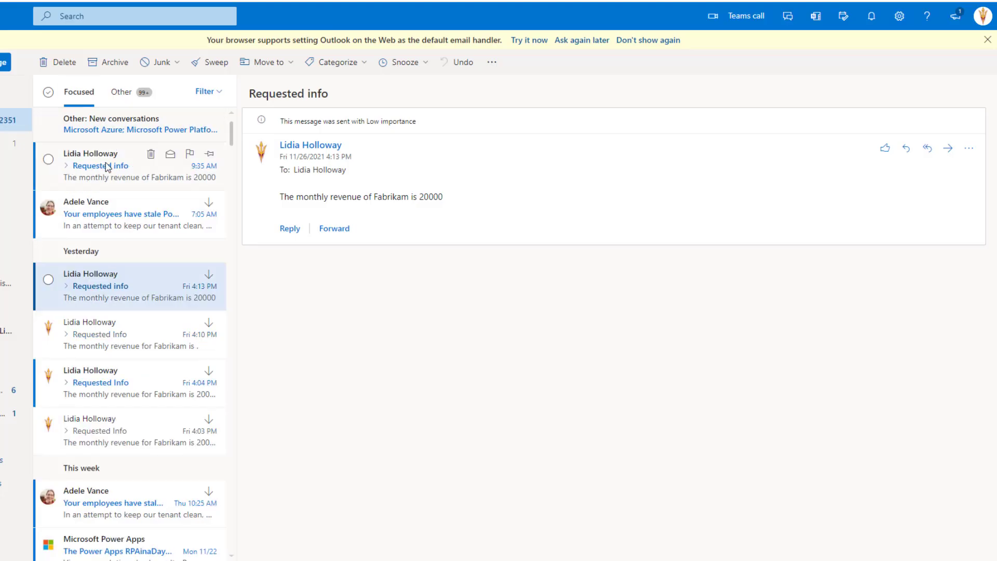
Open the newest Requested info email and highlight Fabrikam and 20000 in its body.
left_click(107, 166)
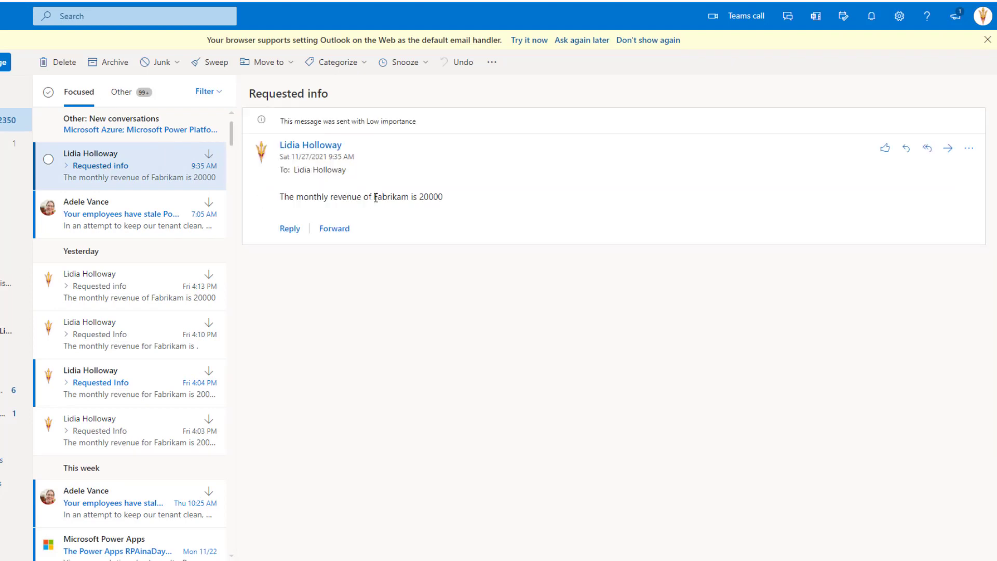
double_click(384, 198)
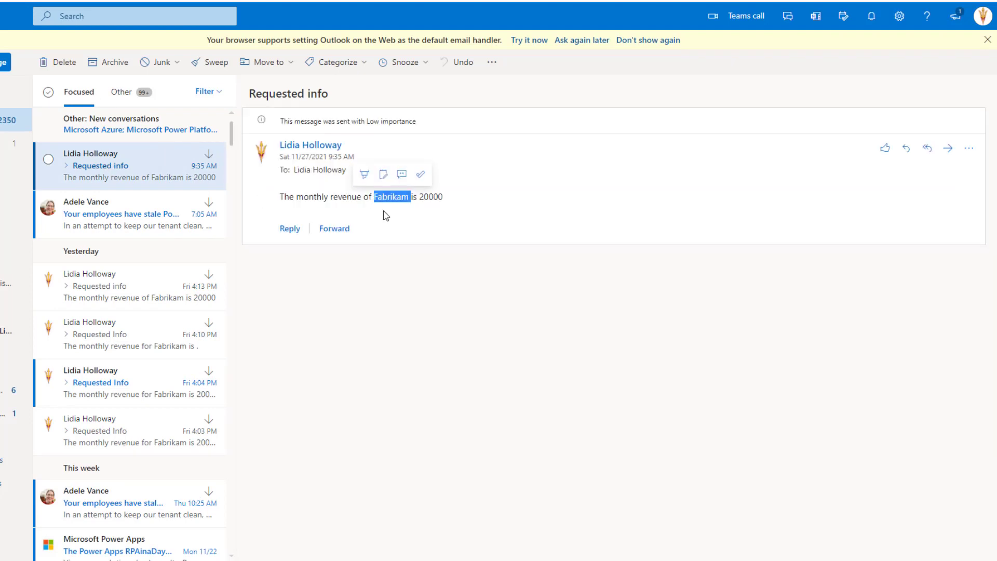
double_click(427, 197)
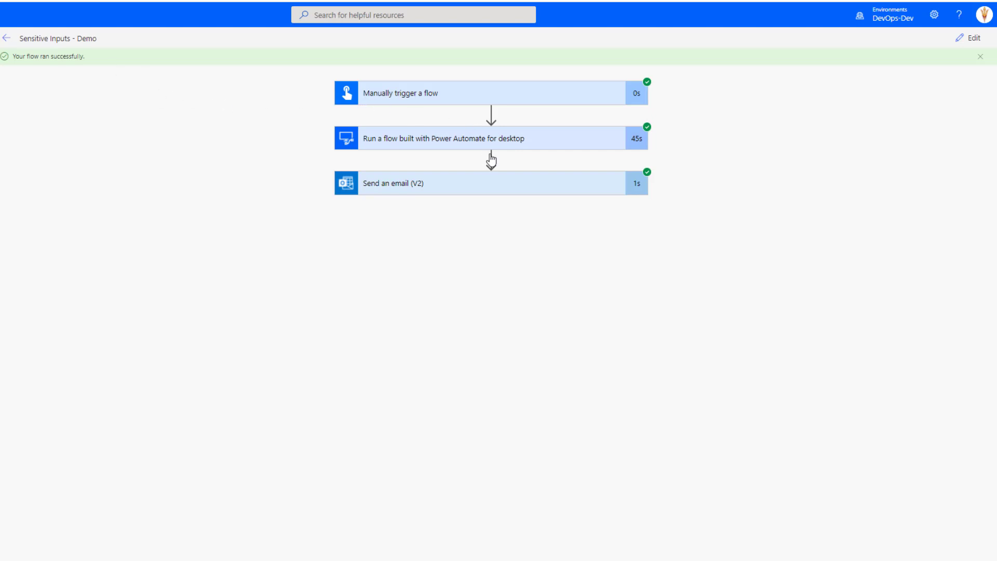
Expand the desktop-flow, Send an email and trigger steps in the run to inspect their masked inputs and outputs.
left_click(459, 139)
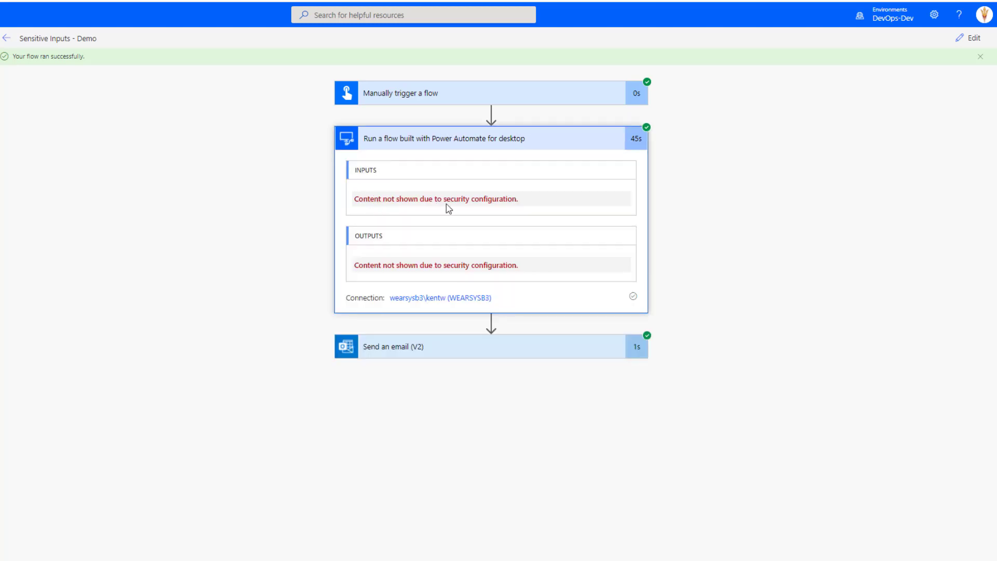
left_click(355, 342)
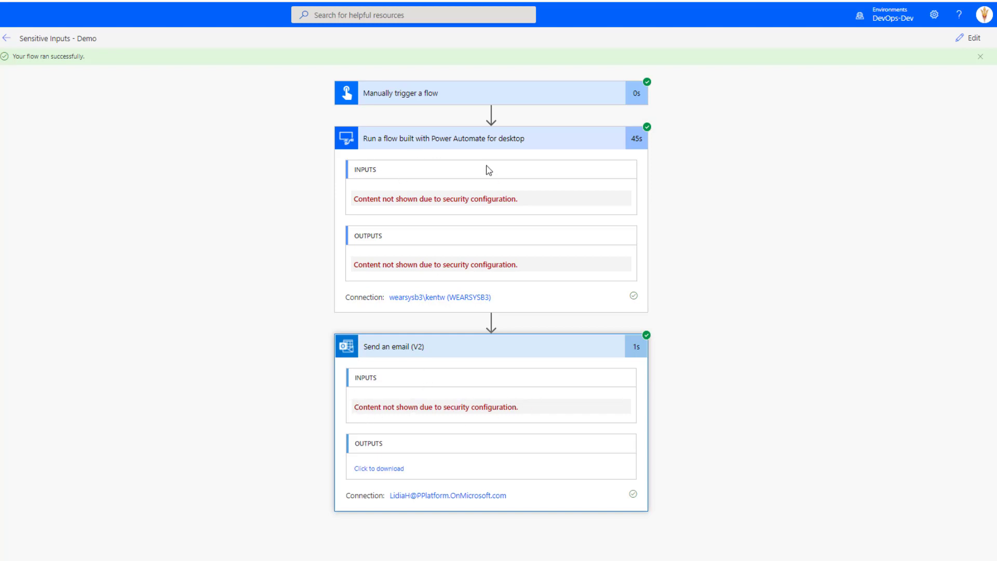
left_click(455, 98)
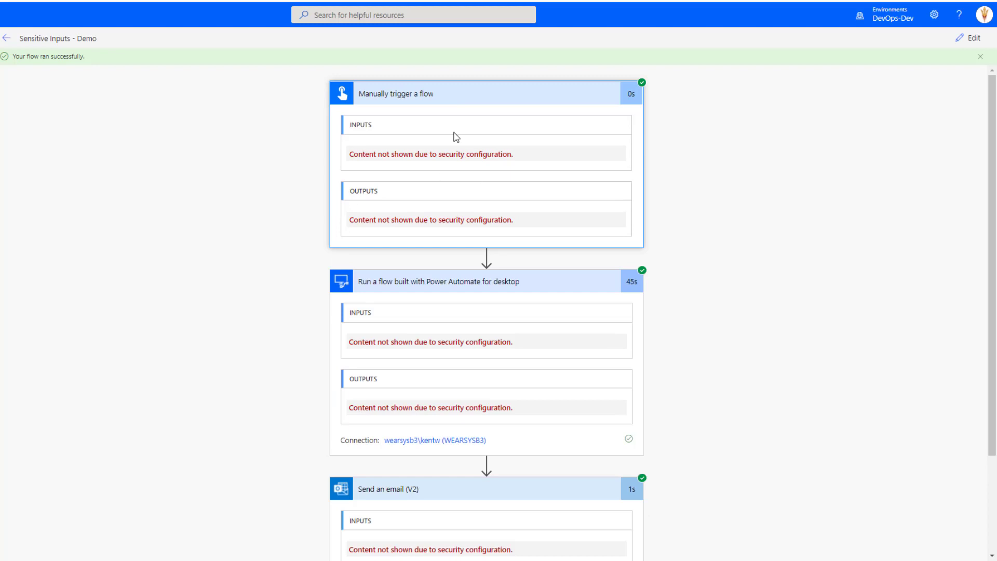
scroll(454, 151, "down", 1)
scroll(454, 153, "down", 1)
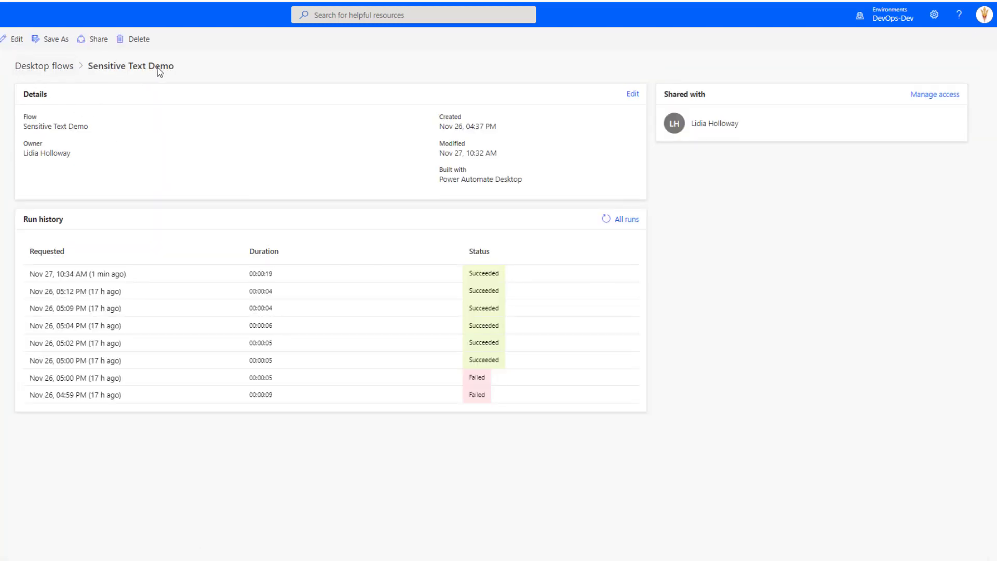
Open the latest desktop flow run and review the Launch Excel action's inputs.
left_click(61, 274)
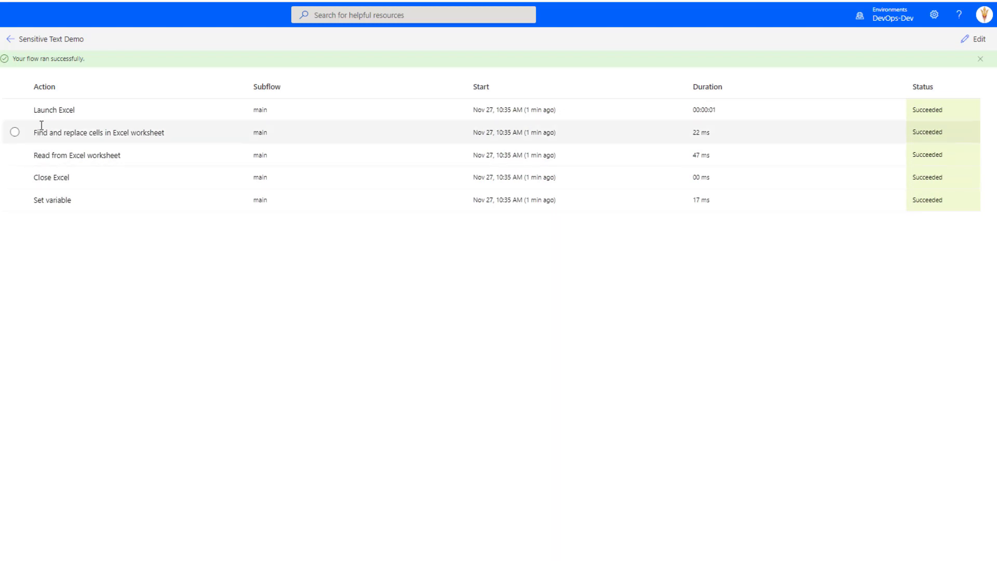
left_click(15, 110)
left_click(877, 151)
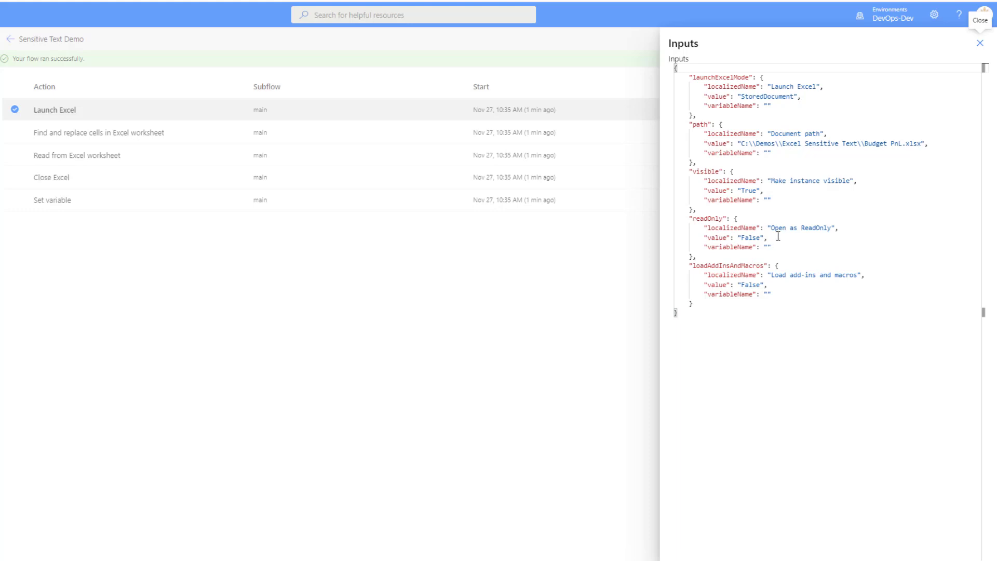
left_click(980, 43)
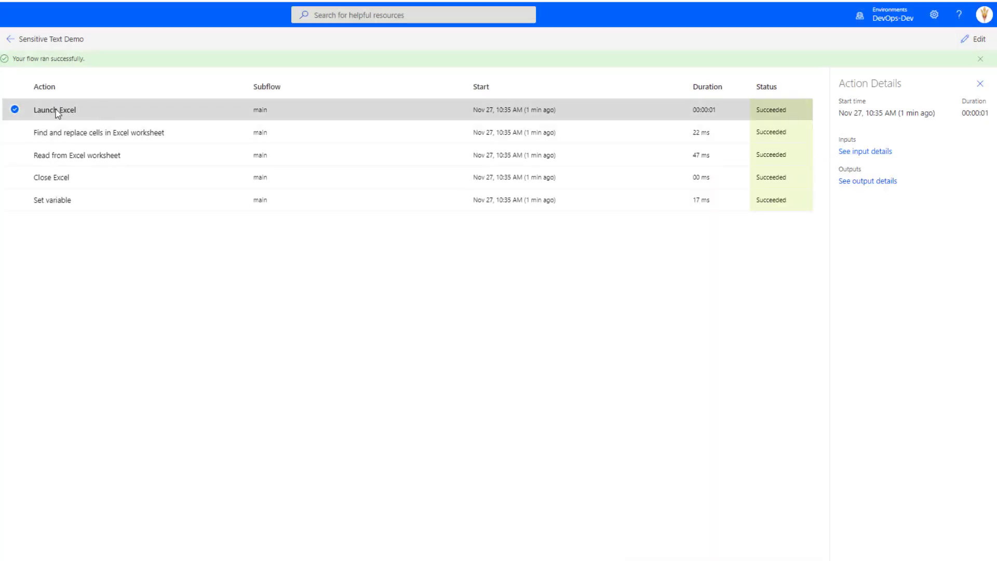
Check that the Find and replace cells action's text to find is masked.
left_click(17, 134)
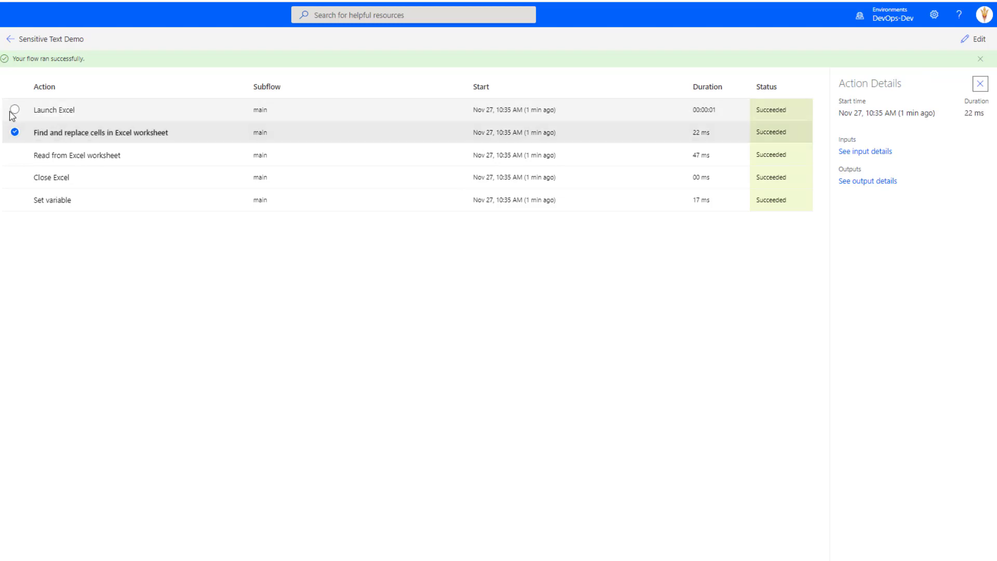
left_click(843, 152)
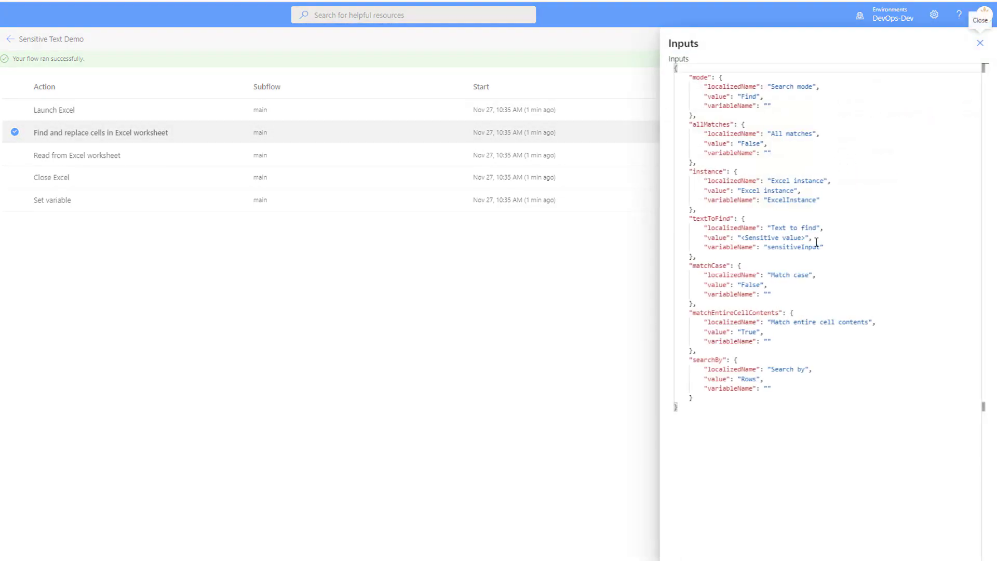
left_click_drag(816, 242, 704, 241)
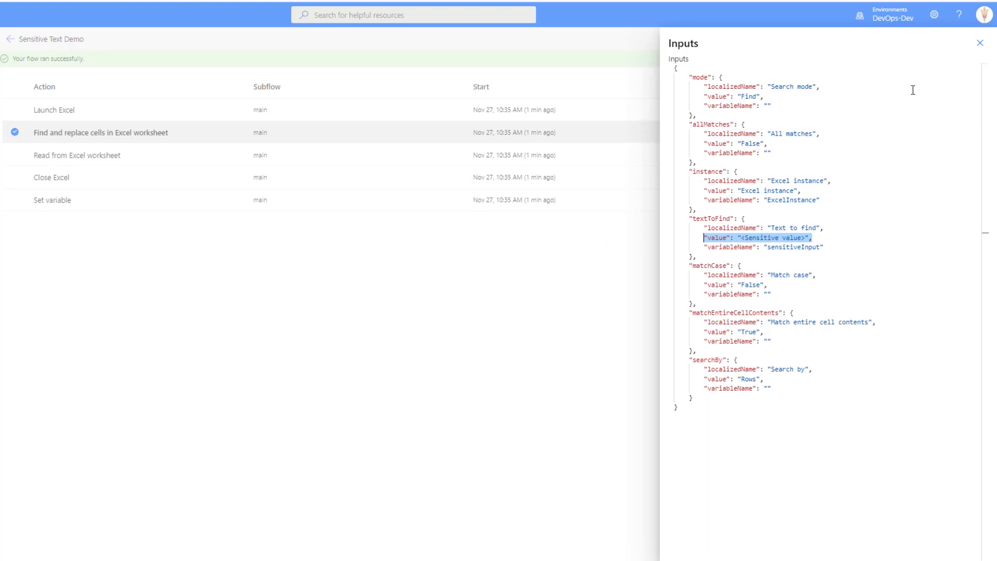
left_click(980, 43)
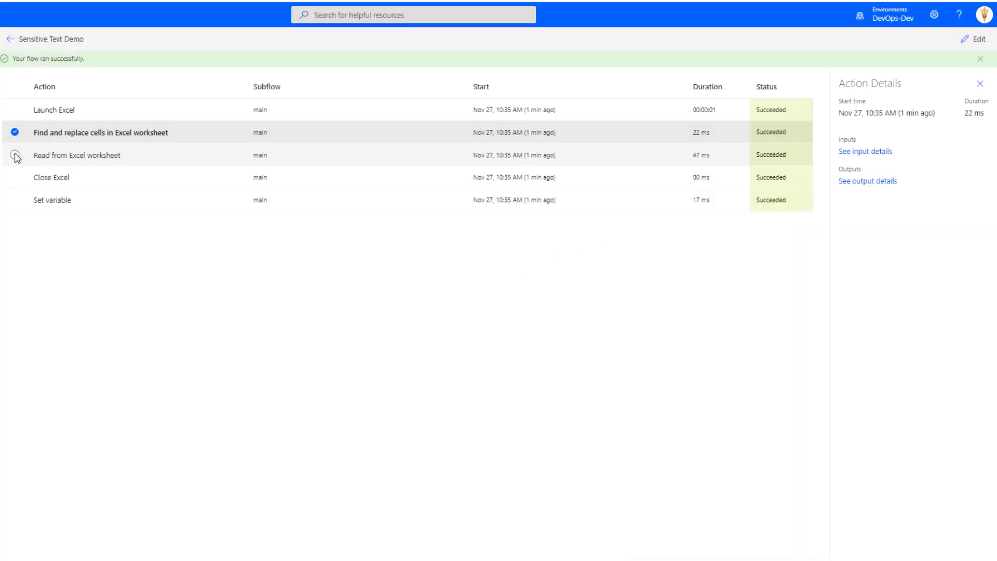
Review the Read from Excel worksheet inputs (start column 2, start row 3) and confirm its output cell value is masked.
left_click(16, 155)
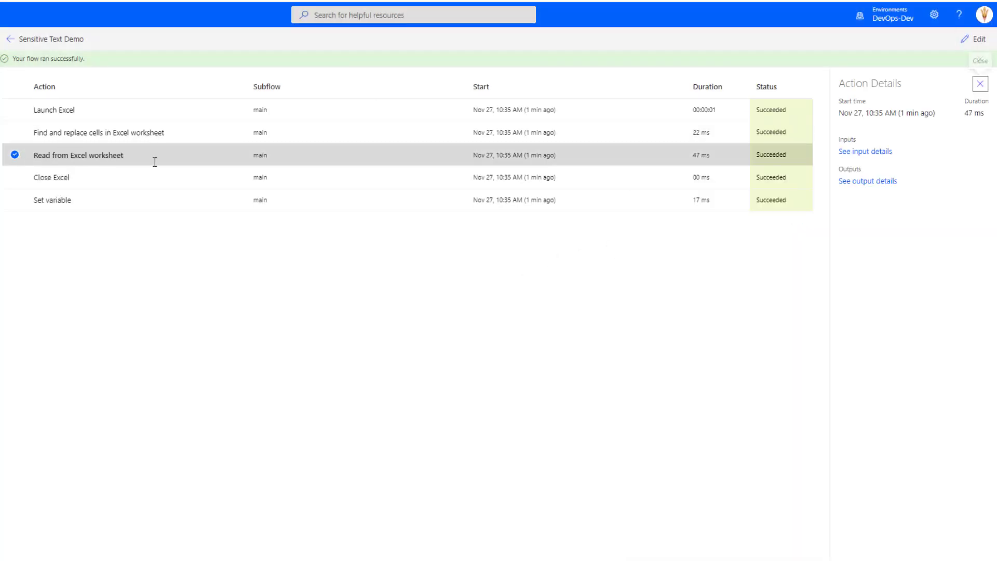
left_click(859, 152)
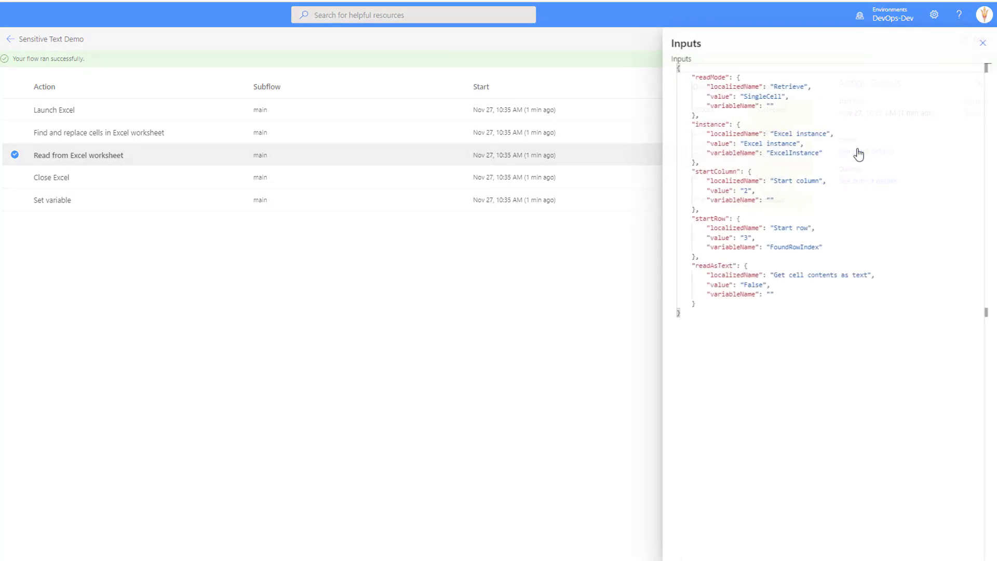
double_click(743, 191)
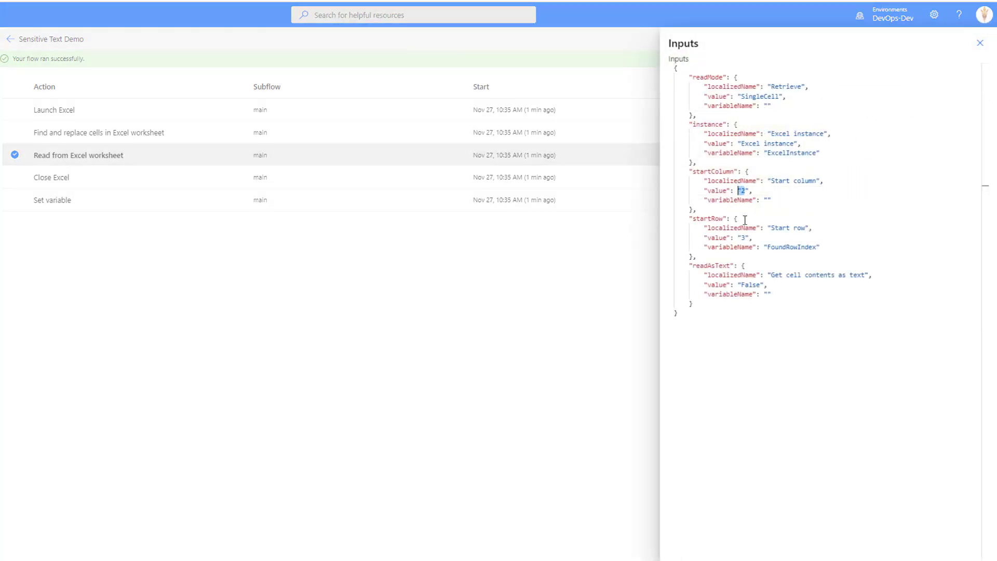
double_click(742, 238)
left_click(980, 43)
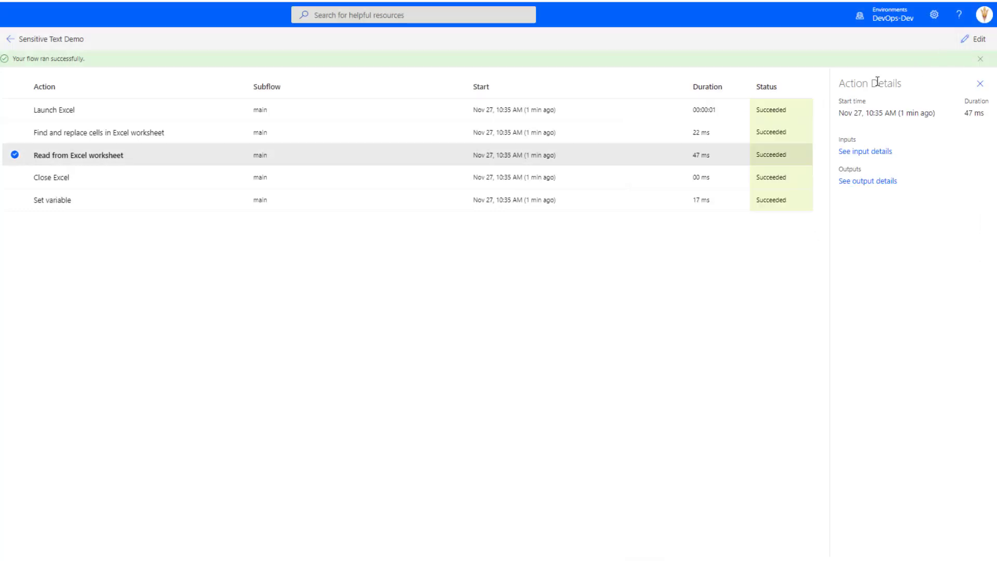
left_click(849, 182)
left_click_drag(813, 97, 731, 98)
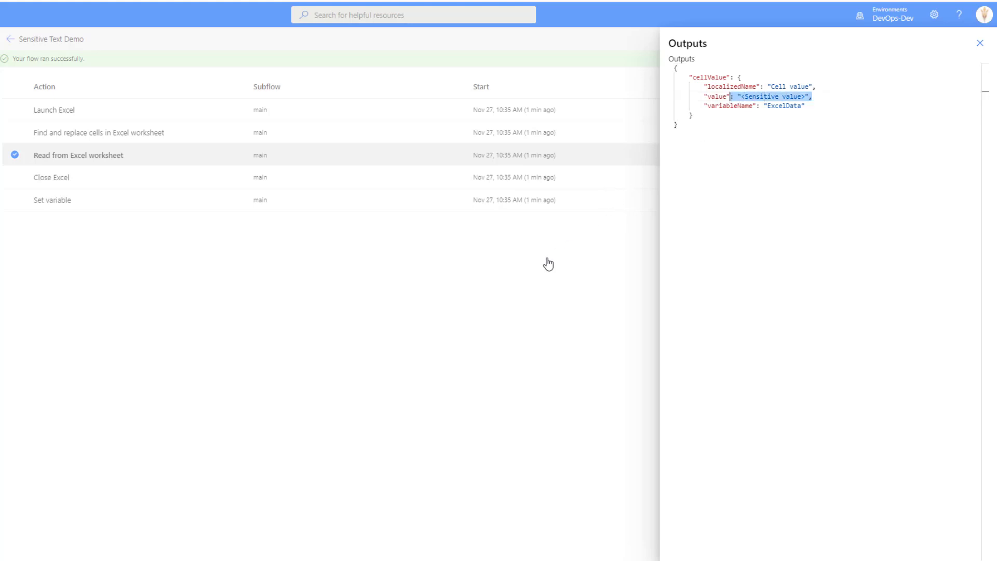
left_click(980, 43)
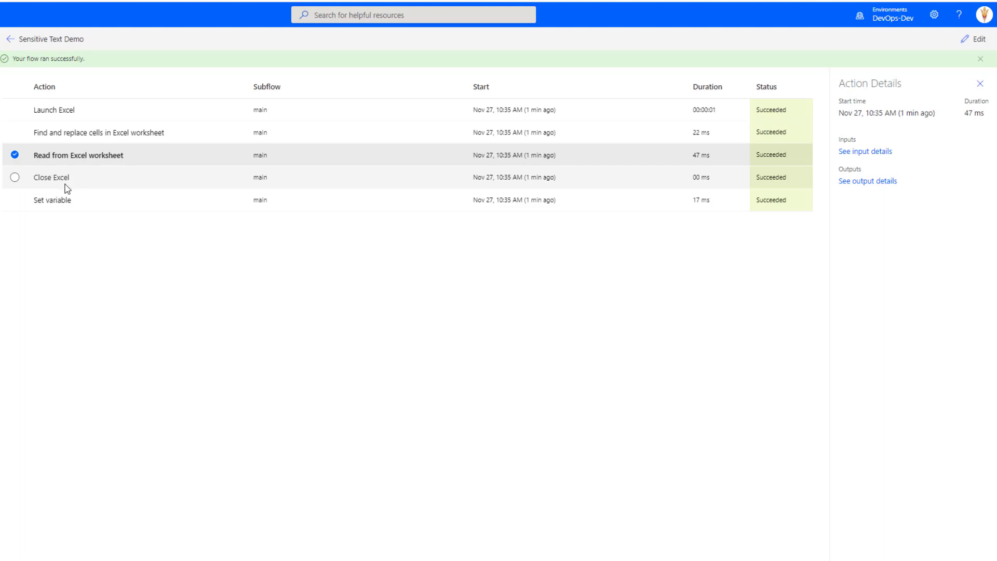
Confirm the Set variable action's input and output values are both masked.
left_click(15, 200)
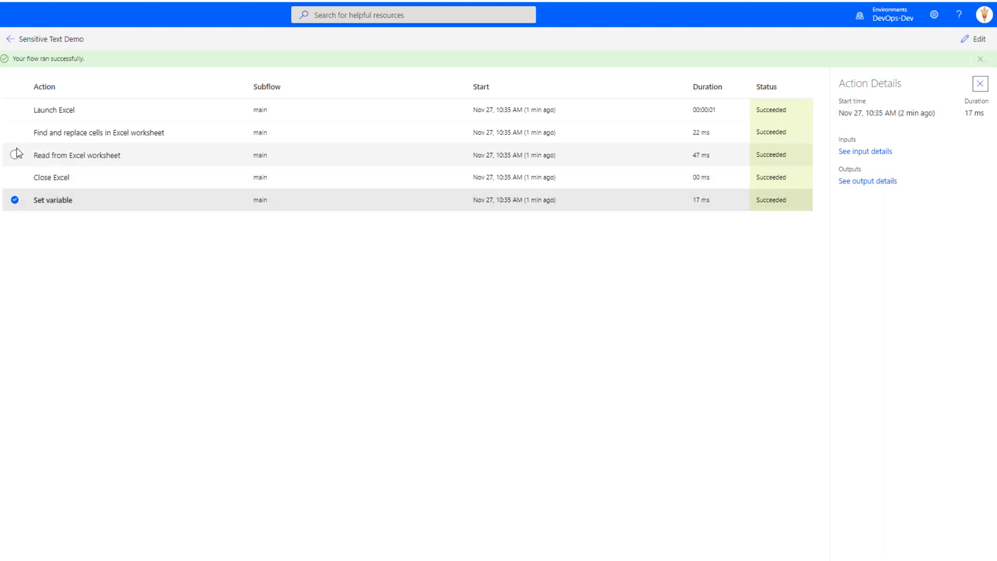
left_click(860, 156)
left_click_drag(812, 96, 711, 96)
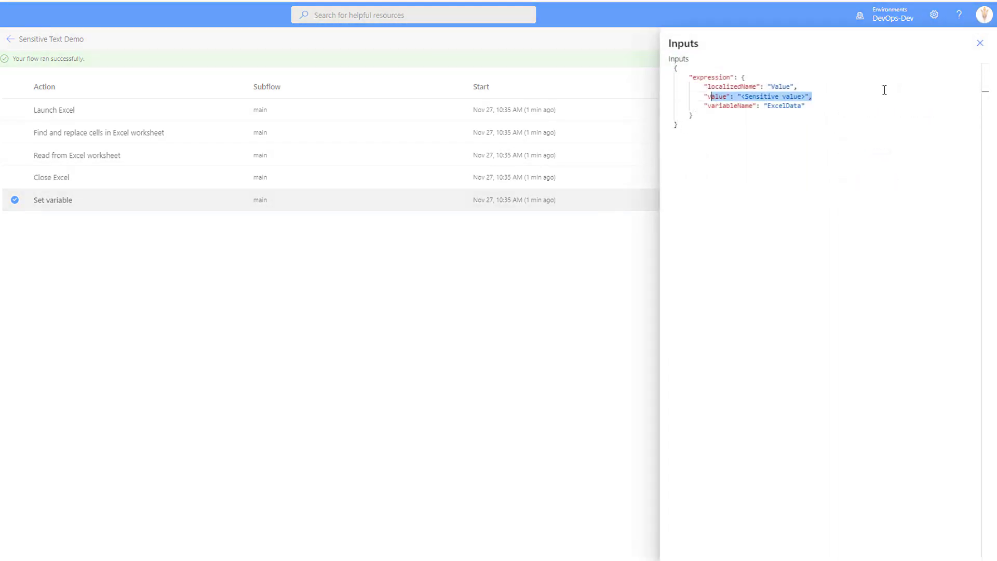
left_click(980, 43)
left_click(857, 186)
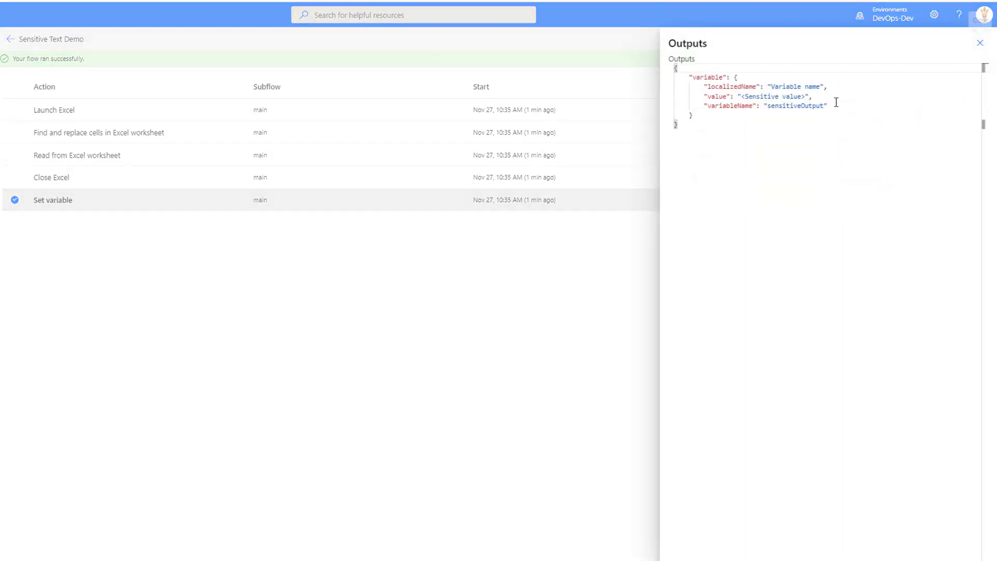
left_click_drag(826, 98, 657, 97)
left_click(980, 43)
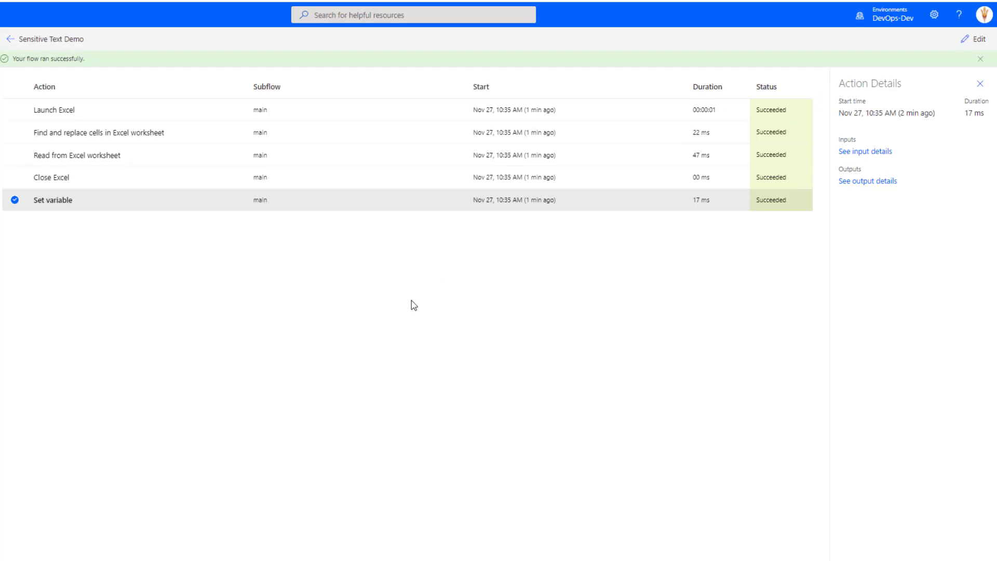